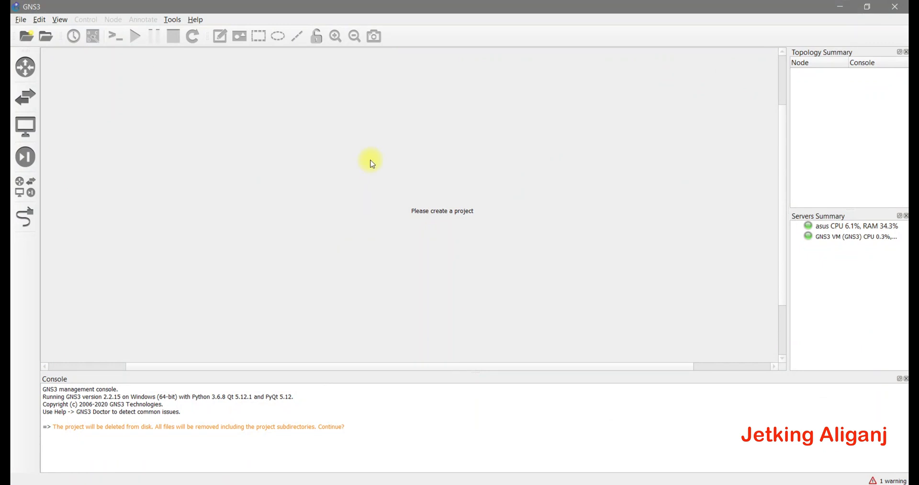
- Start a new blank project and begin renaming it to 'Telnet + DHCP'
click(18, 21)
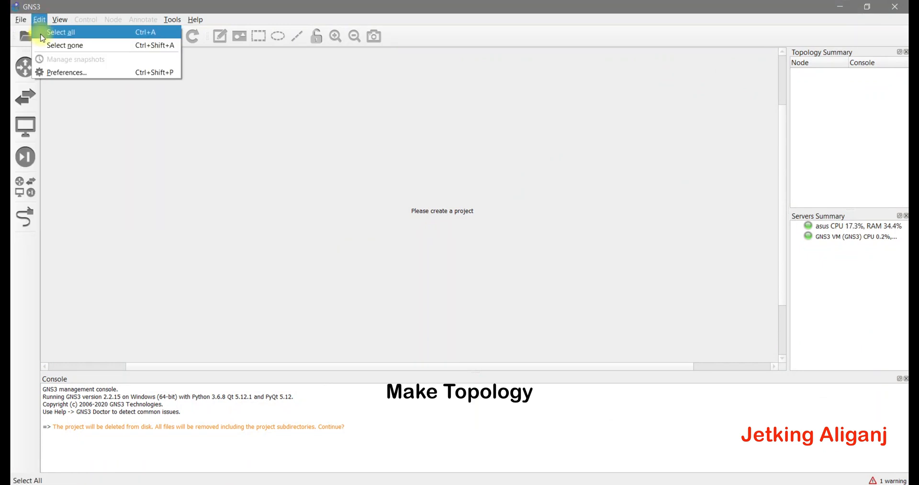
click(22, 32)
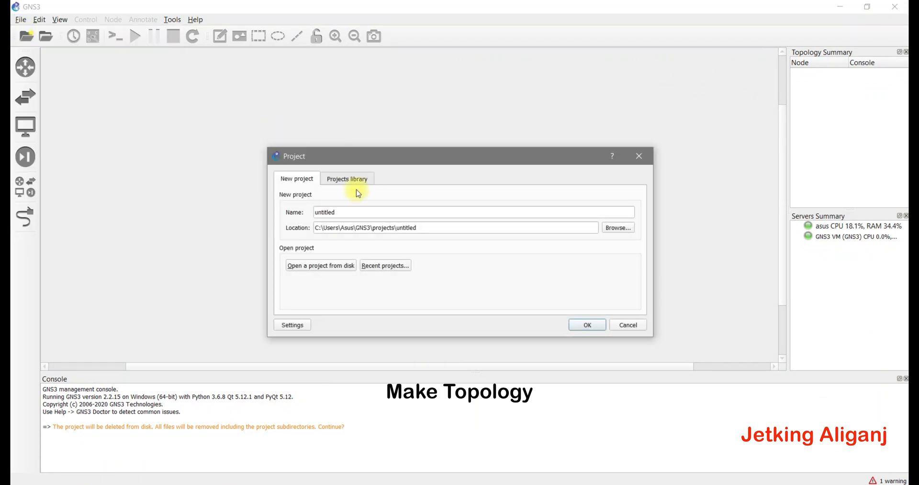
drag(357, 211, 280, 213)
text(Te)
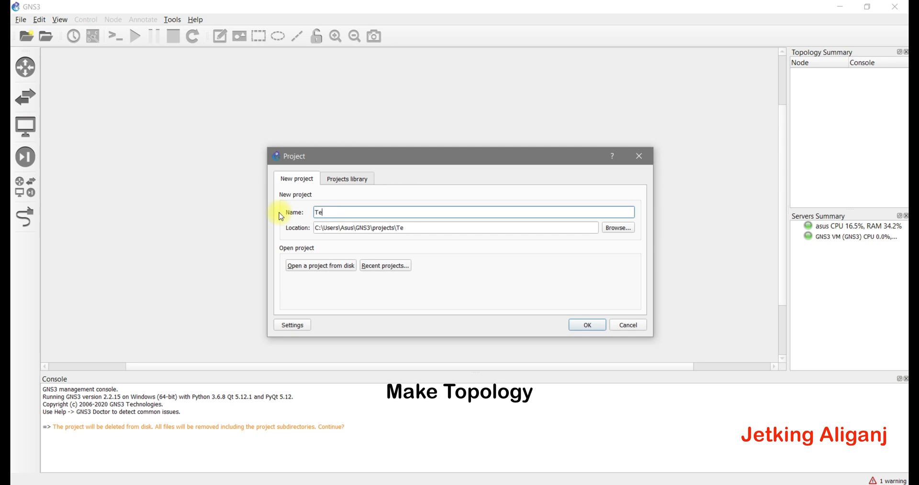
text(lnet )
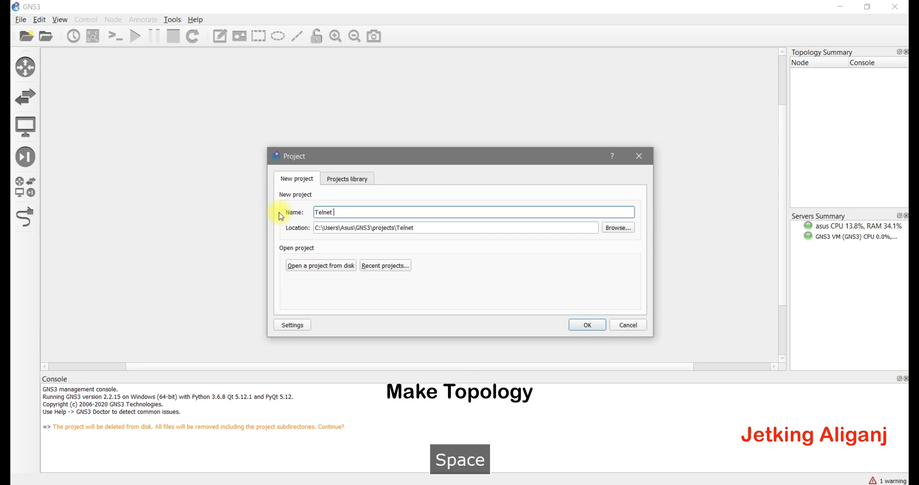
text(+ DHCP)
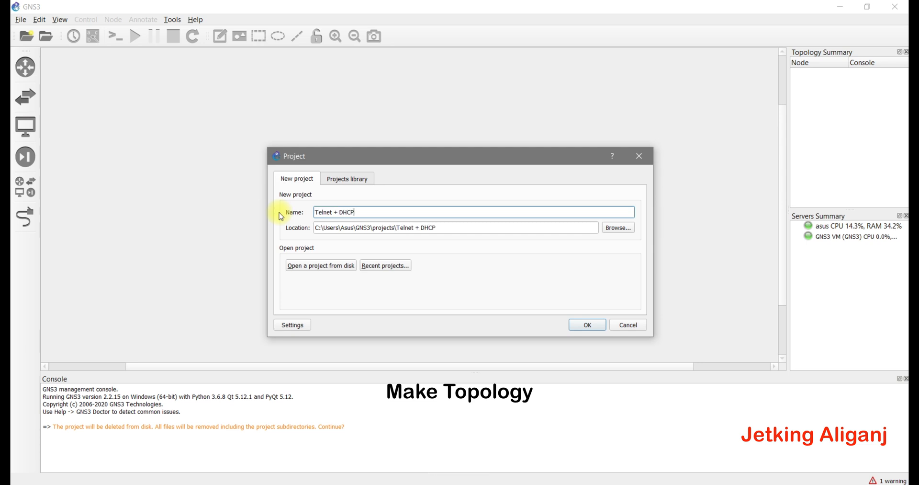
- Create the project, then place a Client-01 VM and a c3725 router on the canvas
click(593, 325)
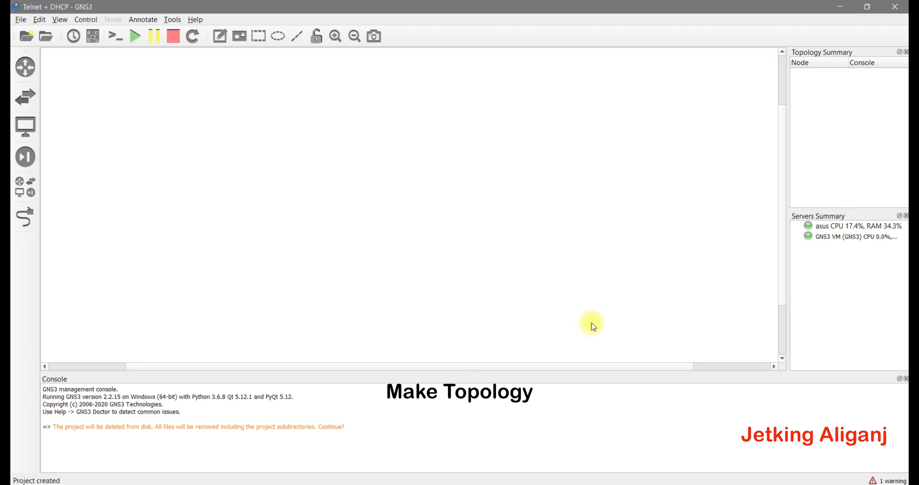
click(23, 130)
drag(67, 77, 474, 137)
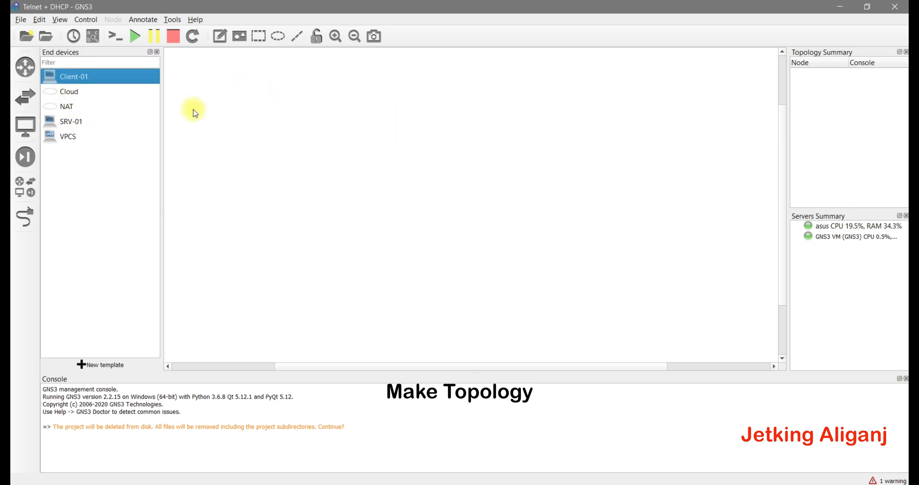
click(24, 67)
drag(62, 78, 390, 129)
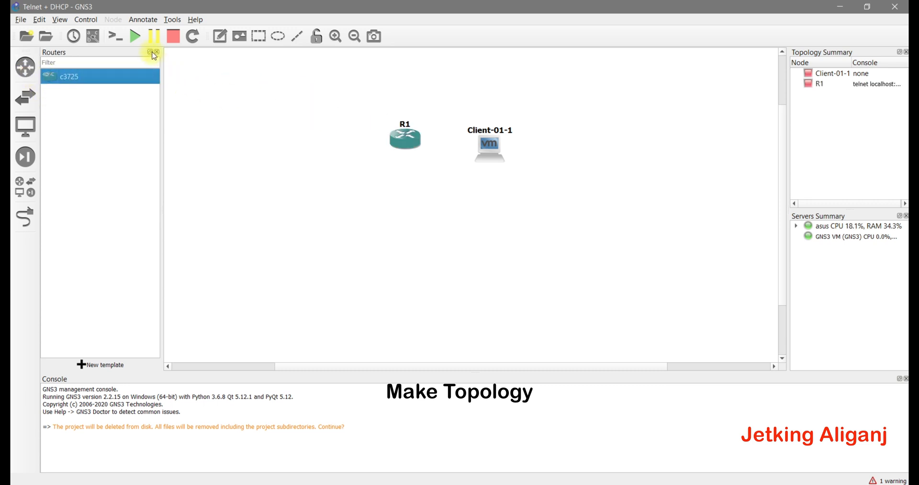
- Hide the device list and spread R1 to the left and Client-01-1 to the right
click(157, 52)
drag(345, 140, 262, 146)
drag(426, 163, 493, 154)
click(338, 188)
- Cable R1's FastEthernet0/0 to Client-01-1's Ethernet0
click(25, 216)
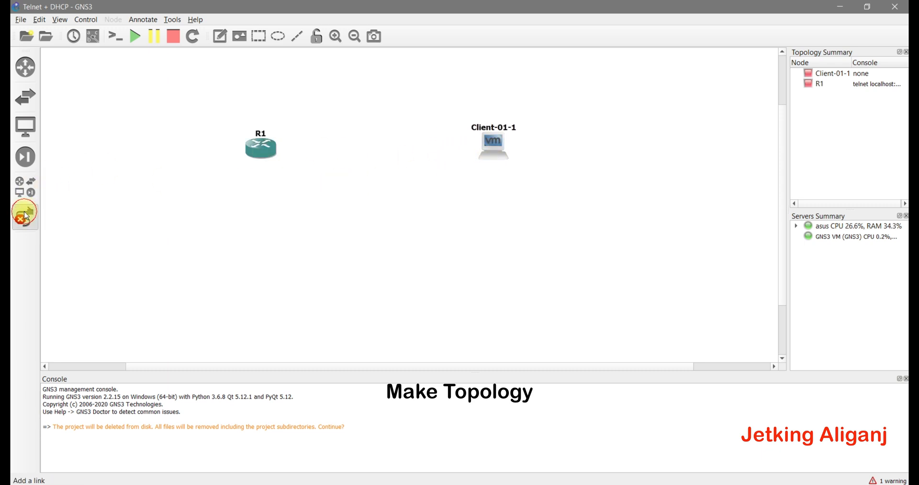
click(273, 153)
click(369, 155)
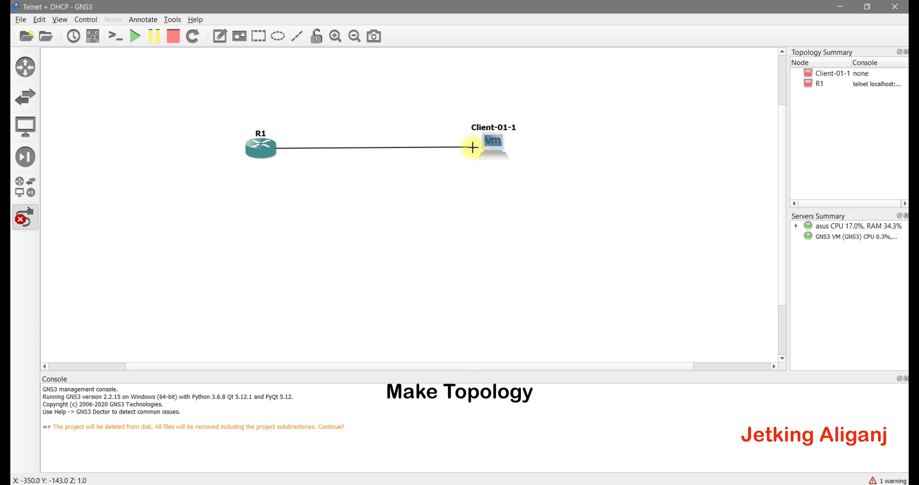
click(489, 151)
click(493, 154)
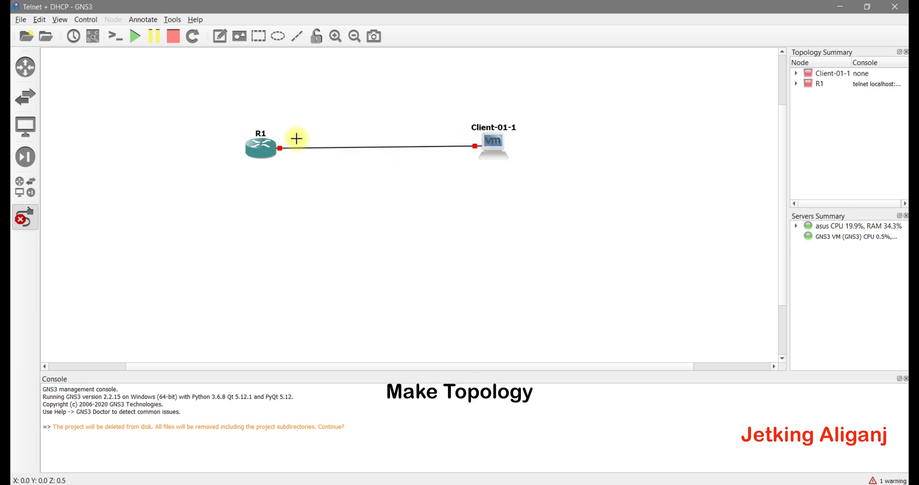
click(25, 217)
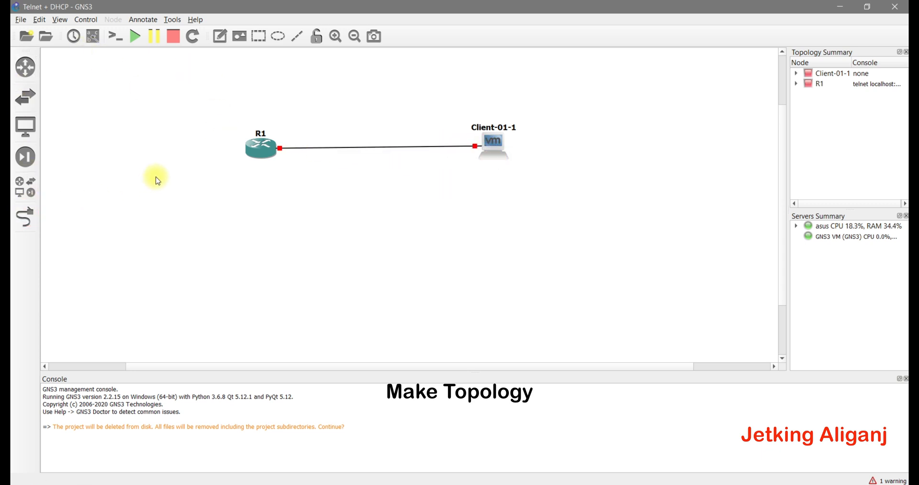
drag(257, 158, 257, 155)
- Show the interface labels and shift the topology toward the upper right
click(95, 37)
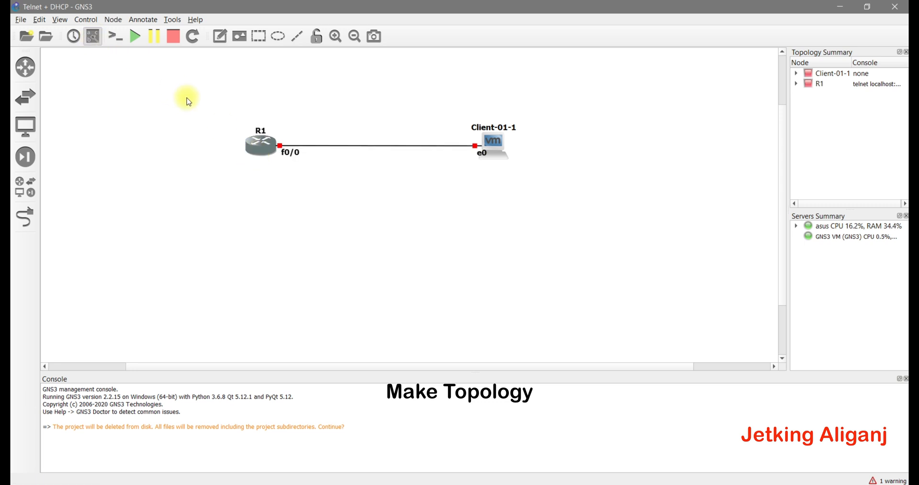
drag(191, 98, 733, 102)
drag(492, 98, 511, 89)
click(513, 135)
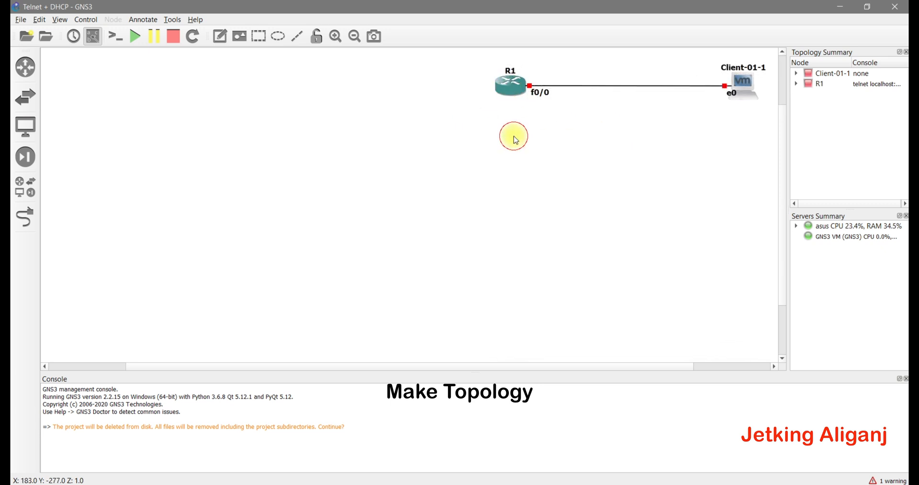
click(543, 92)
drag(511, 86, 559, 82)
click(549, 144)
- Add a '192.168.1.100' note on the link beside R1's f0/0
click(220, 36)
click(544, 106)
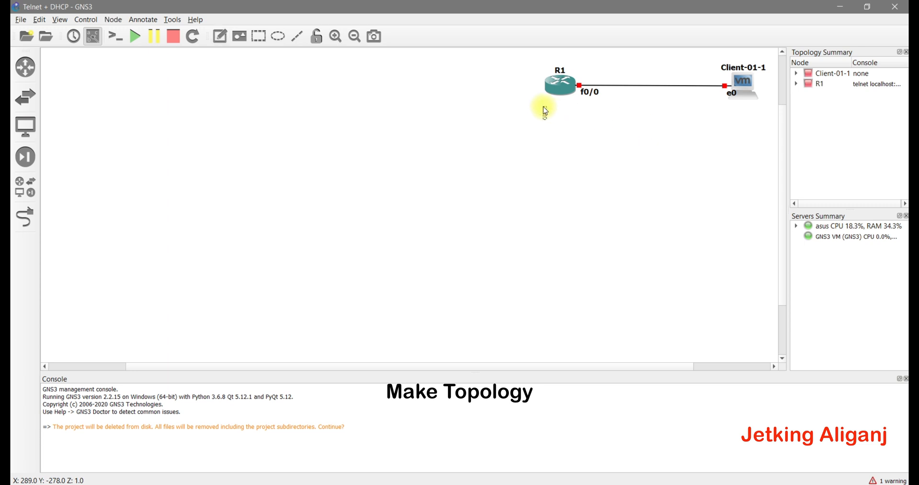
text(192.168)
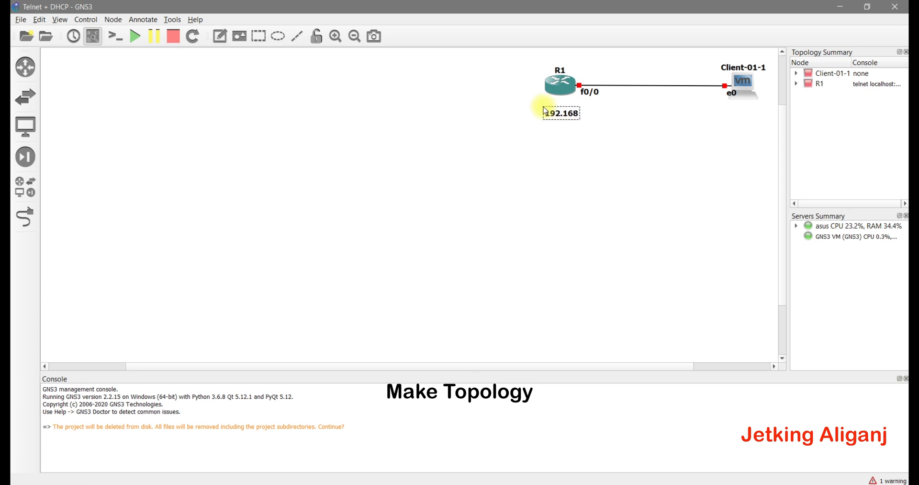
text(.1.100)
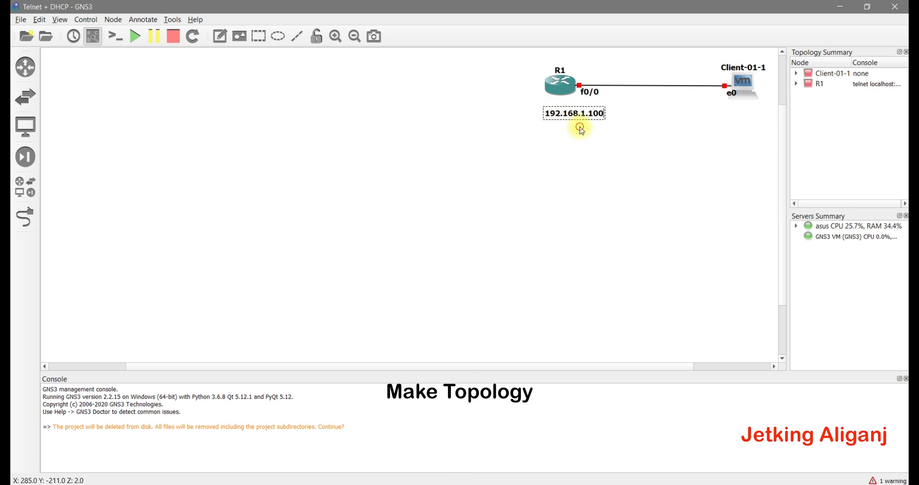
drag(580, 116, 612, 79)
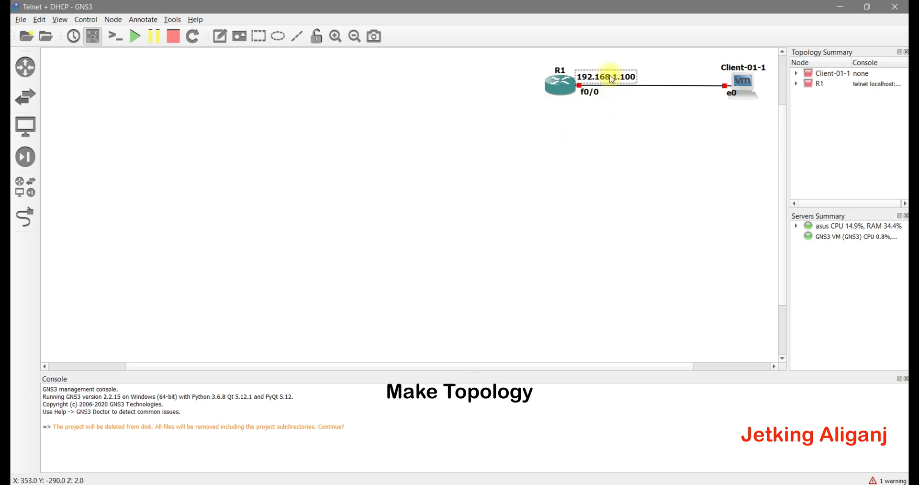
click(623, 112)
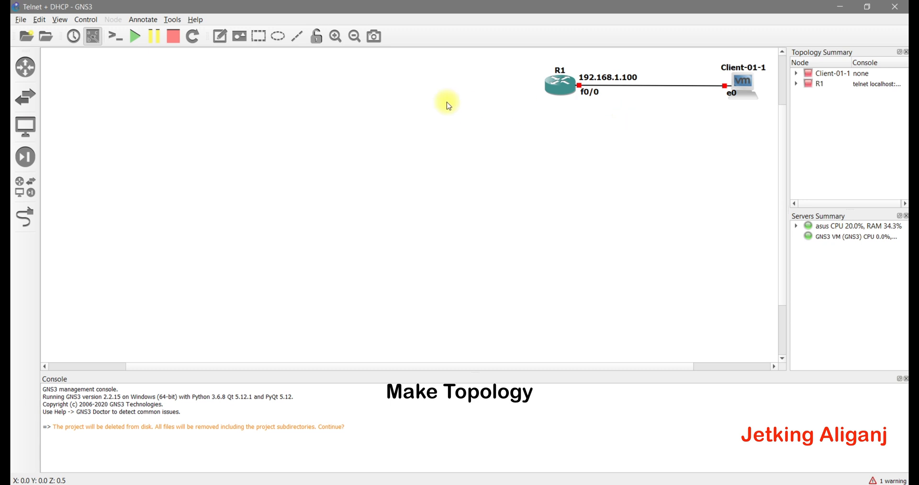
- Add an 'IP Assigned by DHCP Router' note below Client-01-1
click(219, 36)
click(468, 192)
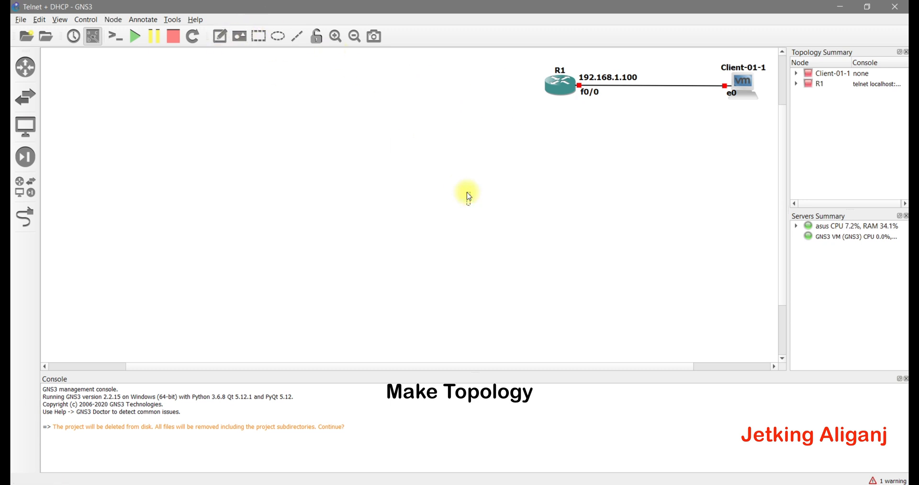
text(IP Assigned by DHCP Router)
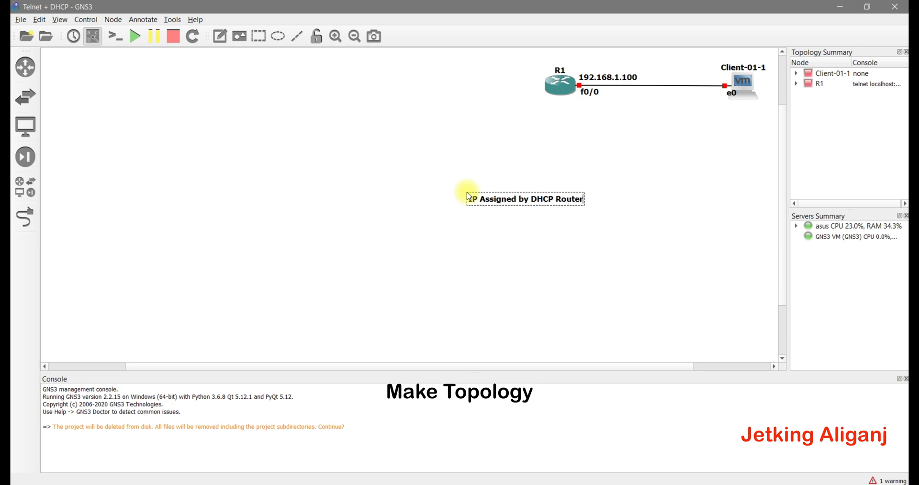
click(464, 178)
drag(485, 197, 678, 118)
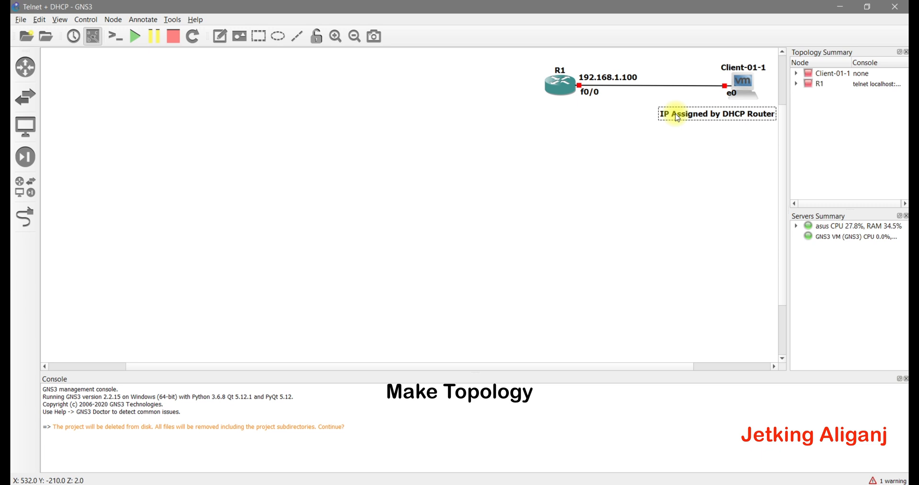
- Shift the whole topology left and nudge the client note into place
drag(492, 52, 783, 139)
drag(759, 93, 687, 94)
click(663, 130)
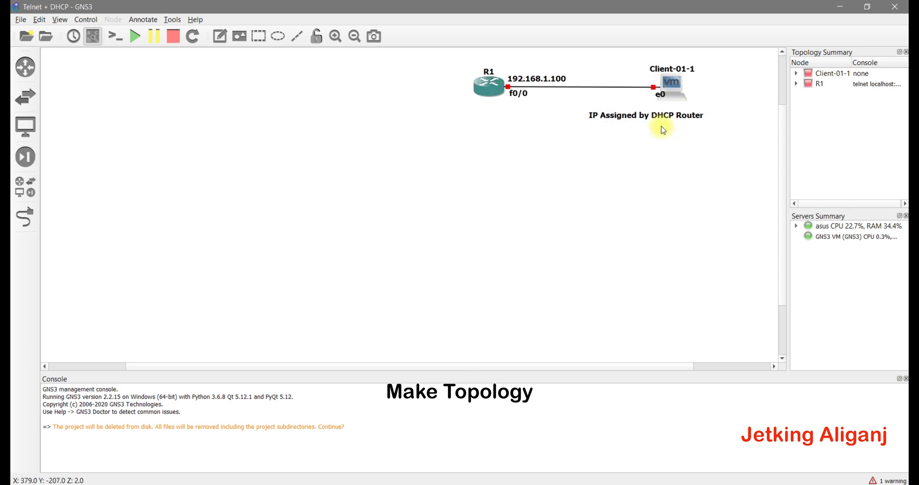
drag(661, 122, 689, 122)
click(650, 151)
- Add a 'DHCP Router' note just below R1
click(226, 37)
click(271, 146)
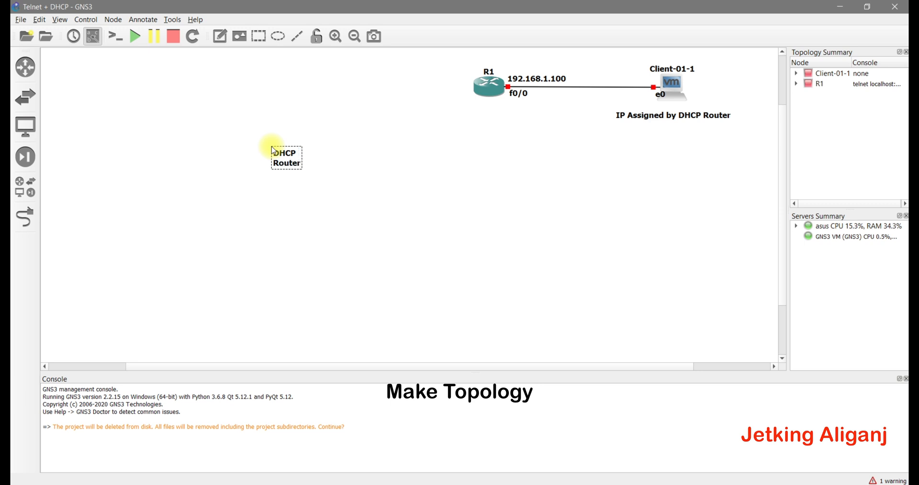
drag(285, 152, 490, 113)
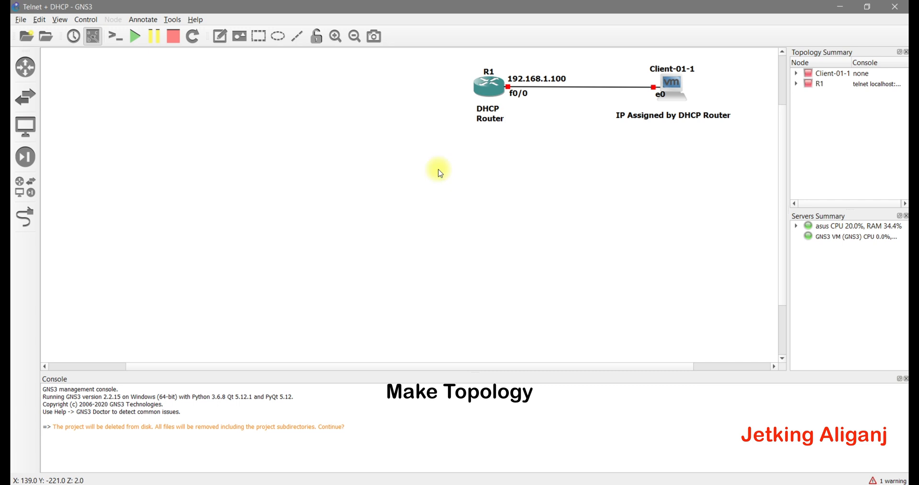
drag(438, 60, 744, 137)
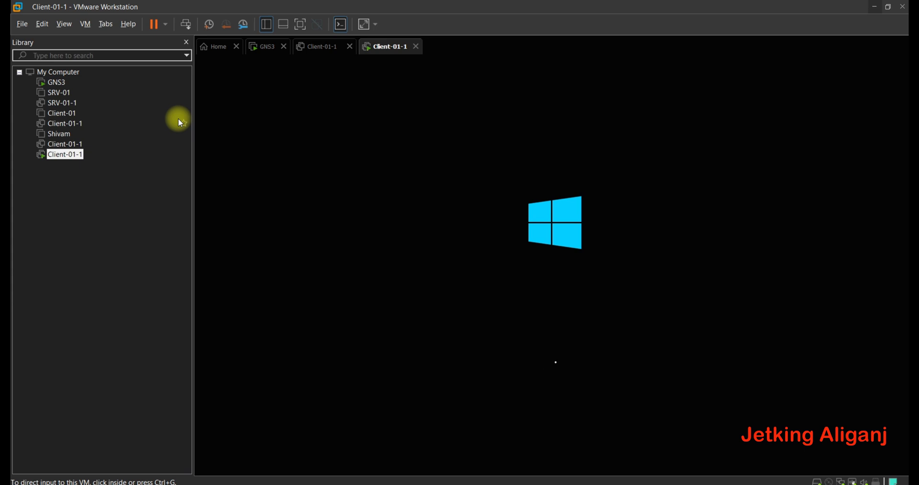
- Close the duplicate Client-01-1 tab in VMware Workstation while Windows boots
click(350, 46)
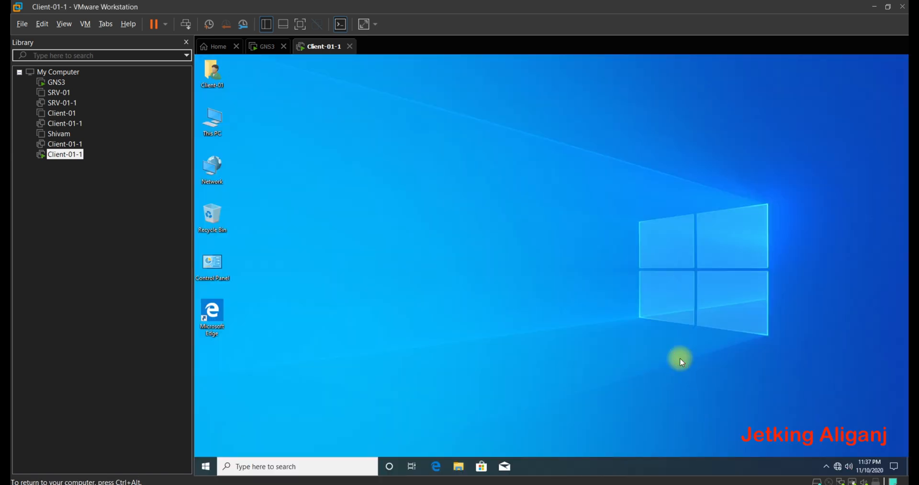
- Open ncpa.cpl and check Ethernet0 2's details show no configured IPv4 address, then close everything
key(super+r)
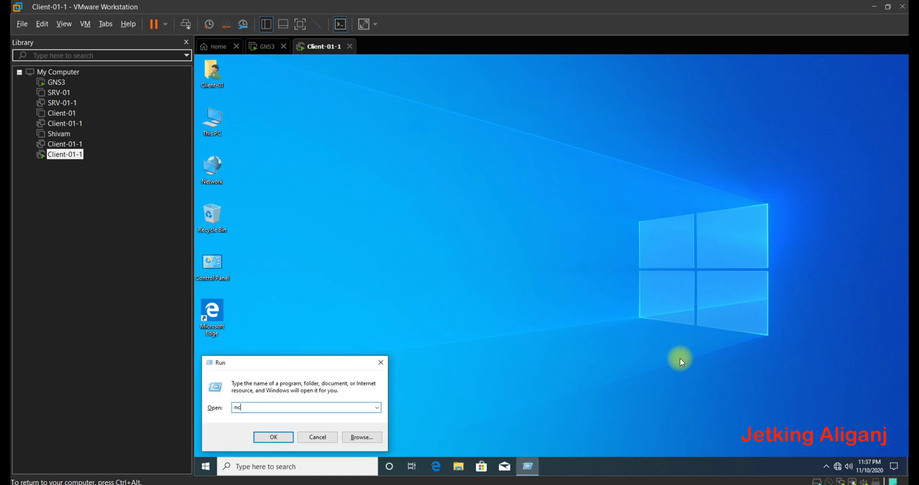
text(ncpa.cpl)
key(Return)
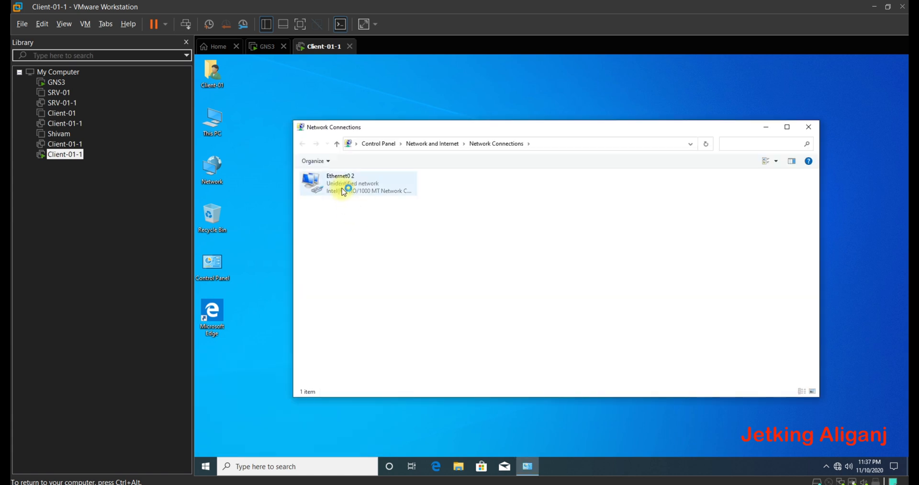
click(344, 192)
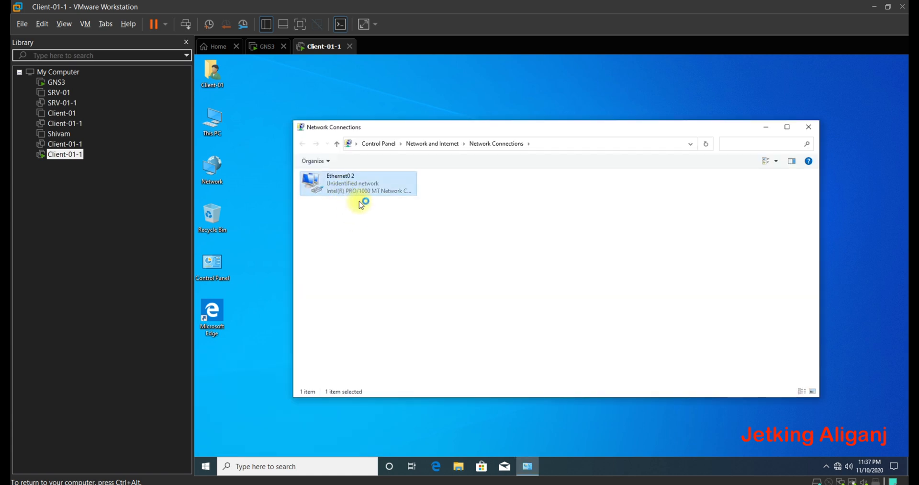
right_click(359, 201)
click(368, 207)
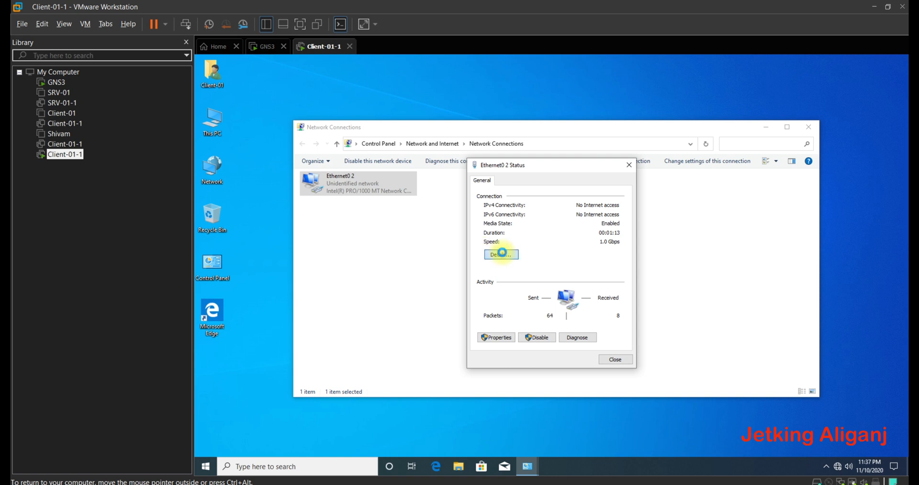
click(502, 253)
click(548, 253)
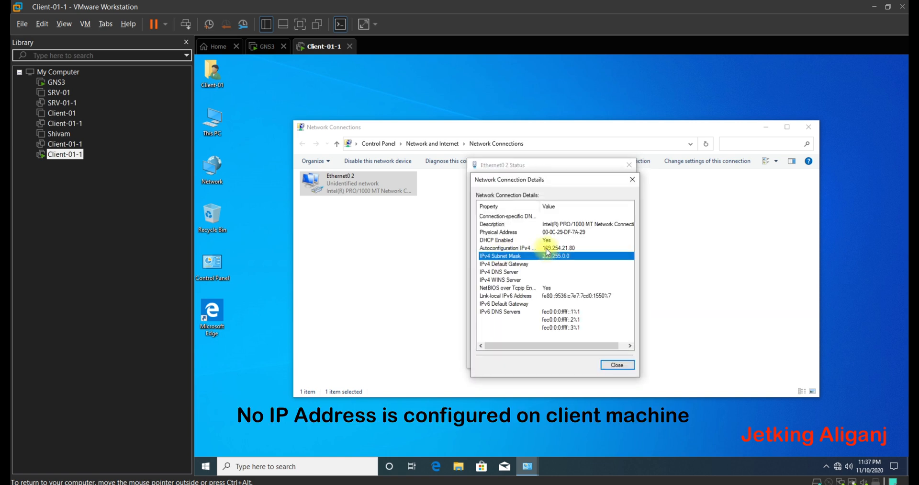
click(632, 179)
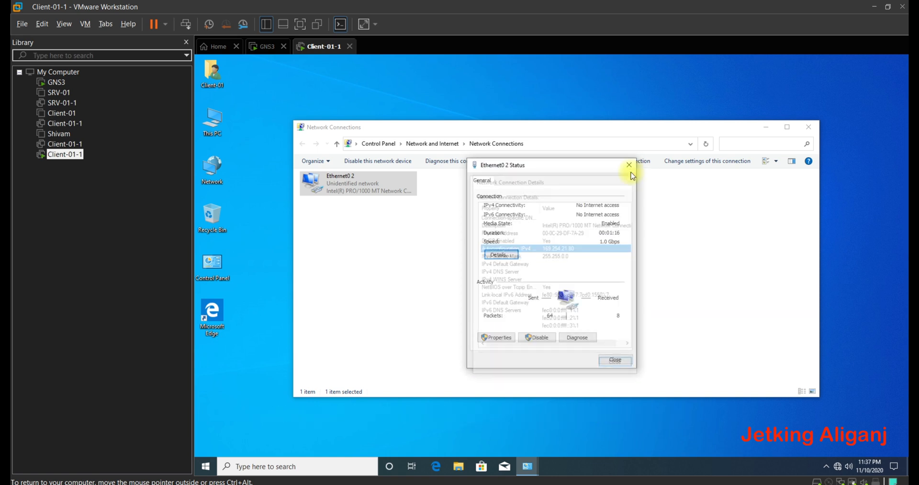
click(629, 165)
click(809, 127)
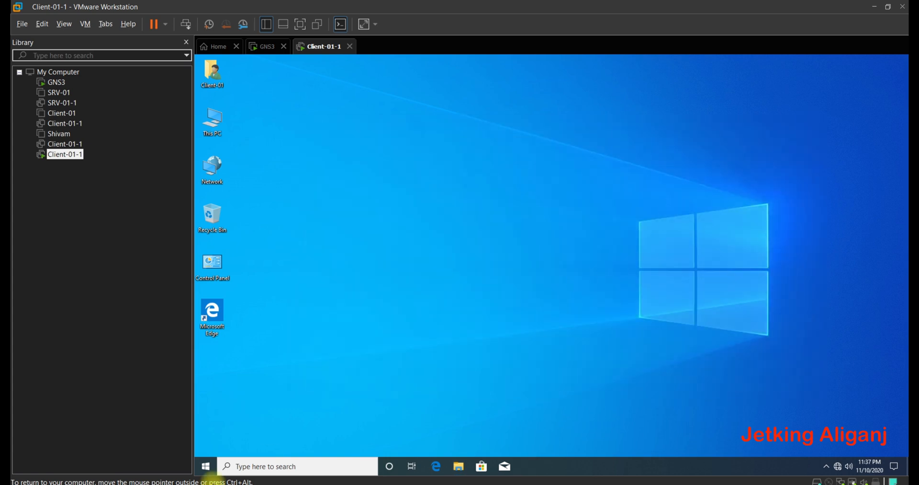
- Return to GNS3 and open R1's console
click(212, 484)
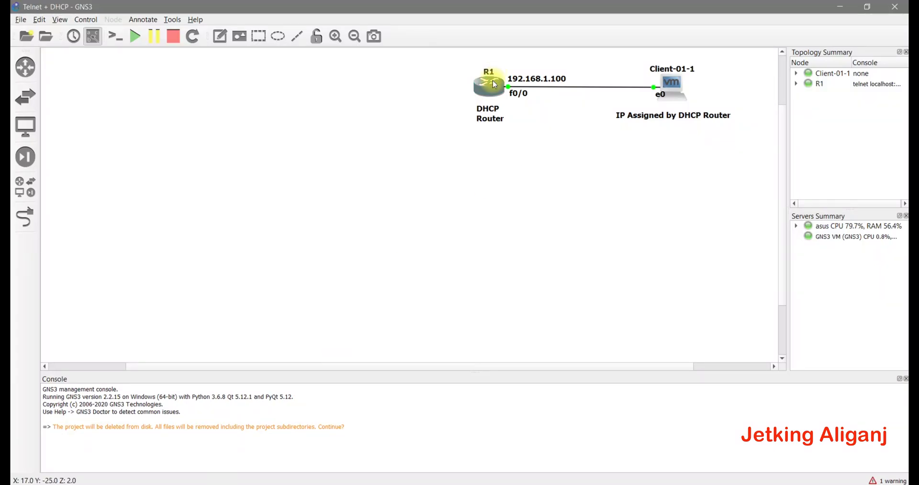
right_click(495, 90)
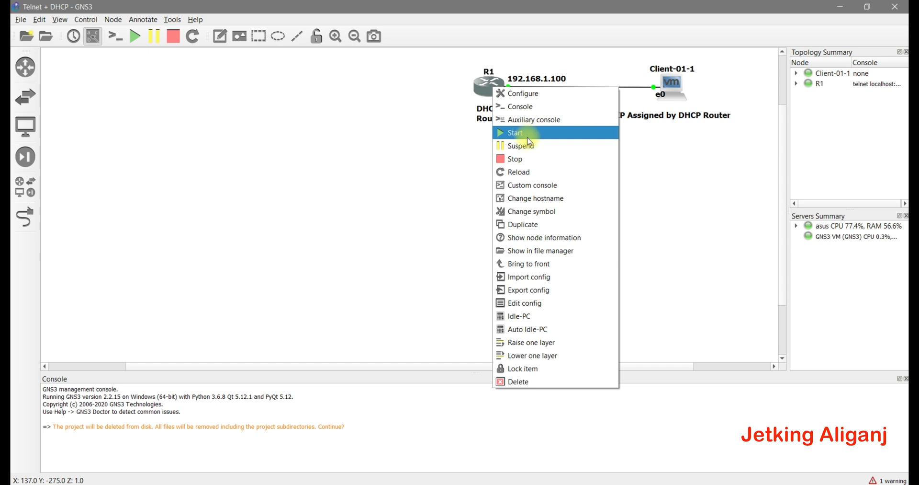
click(522, 106)
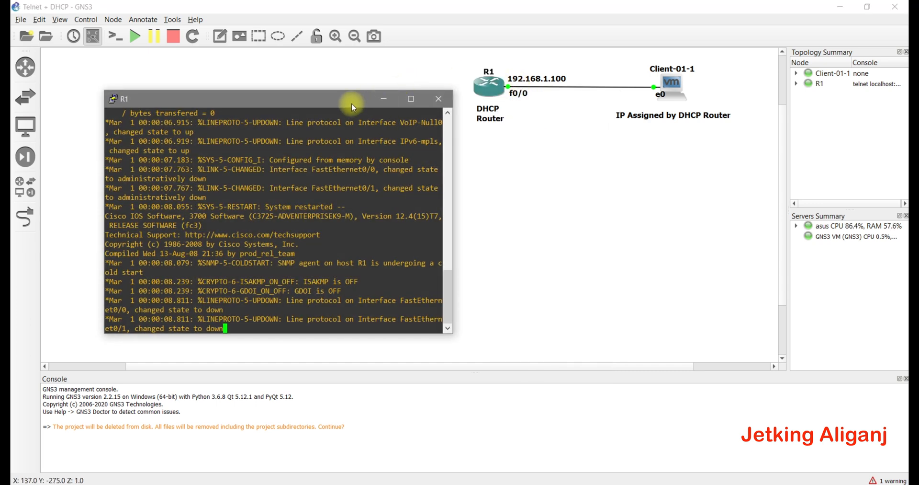
- Change the PuTTY console font to 16-point Consolas and apply it
right_click(351, 102)
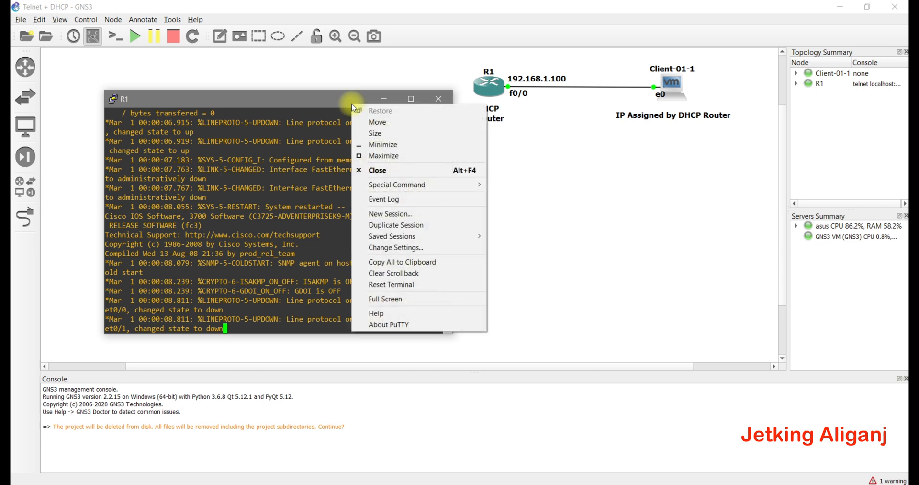
click(406, 249)
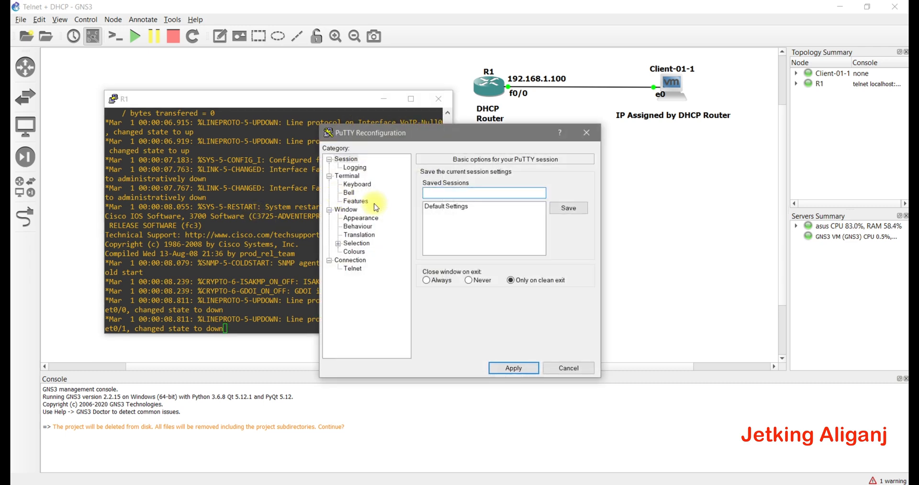
click(373, 220)
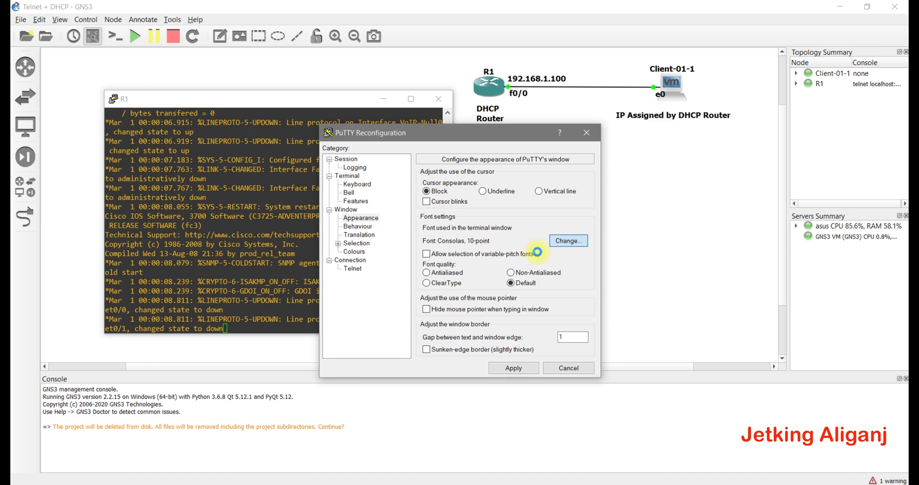
click(555, 241)
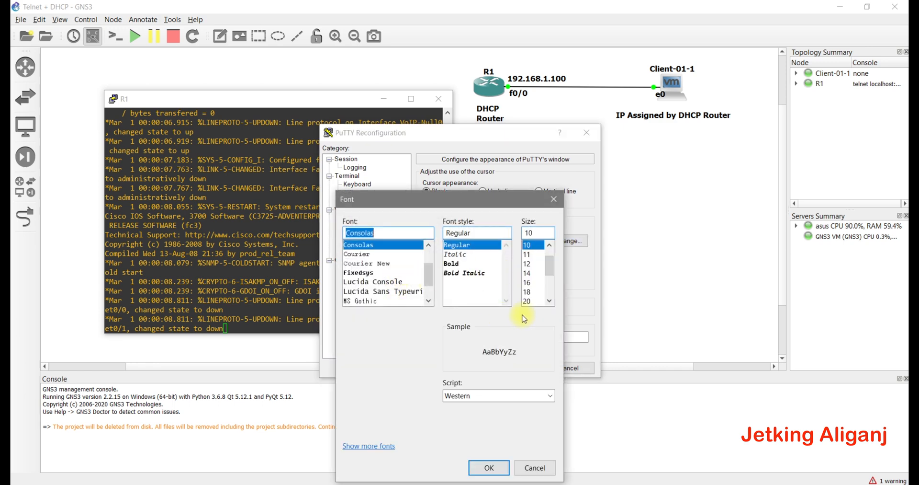
click(529, 283)
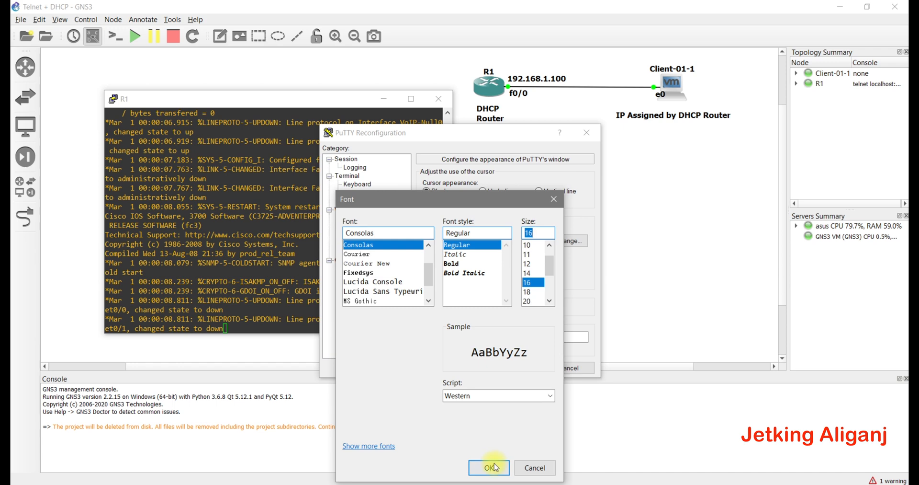
click(489, 468)
click(510, 367)
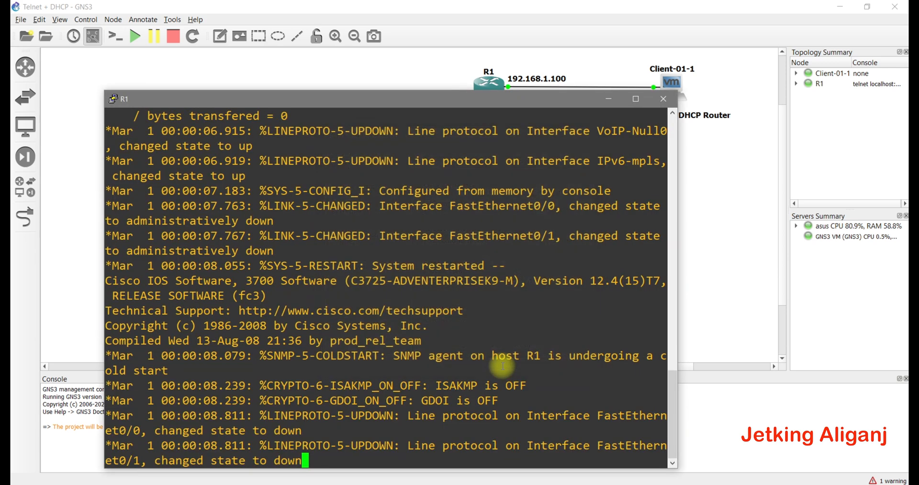
- Resize, widen and reposition the console window below the topology
drag(206, 89, 199, 255)
drag(102, 334, 40, 333)
drag(253, 266, 261, 177)
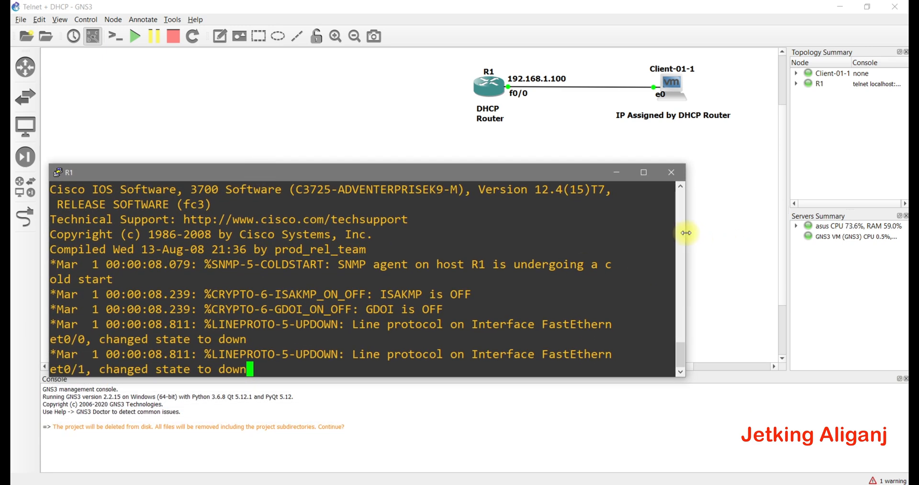
scroll(686, 234, up, 2)
drag(686, 231, 784, 231)
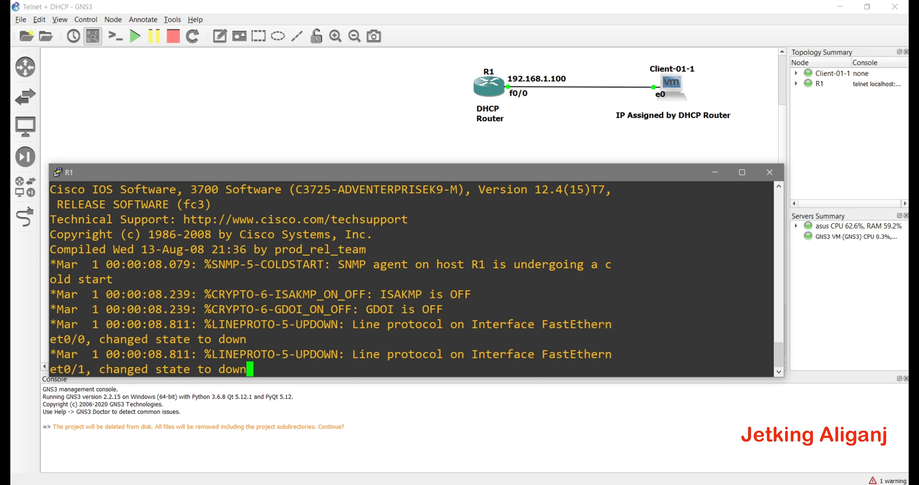
- Enter global configuration mode on R1 with configure terminal
key(Return)
key(Return)
key(Return)
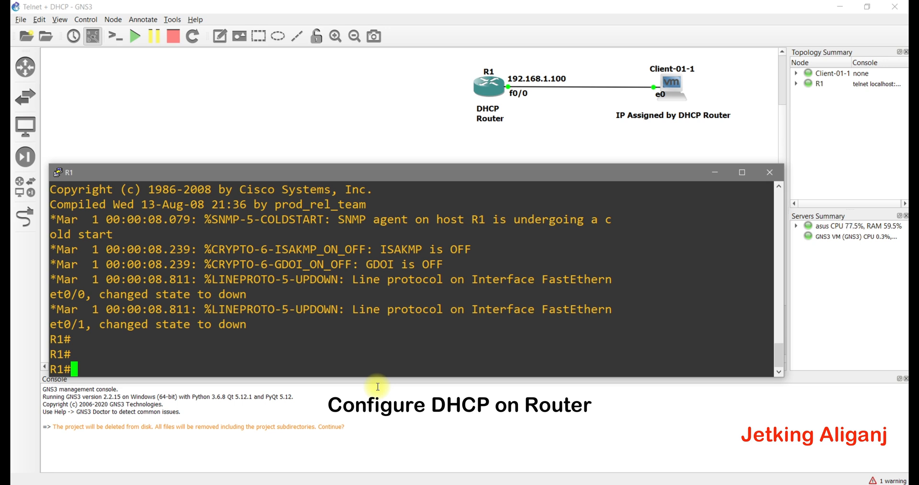
text(configure terminal)
key(Return)
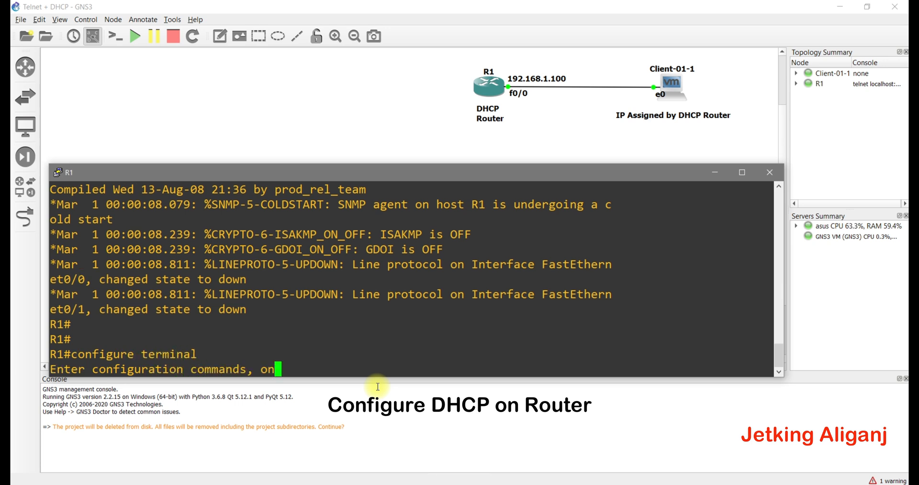
- Give fa0/0 address 192.168.1.100 255.255.255.0, enable it with no shutdown, and exit
text(interface)
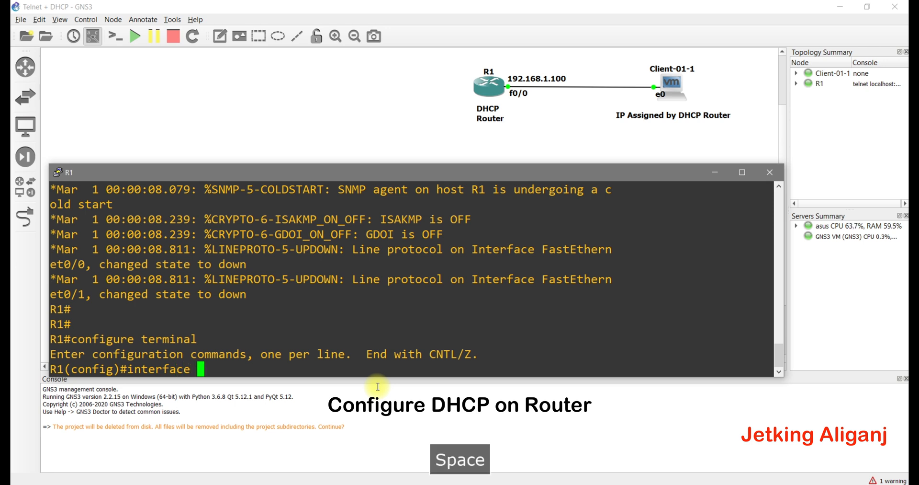
text( fa0/0)
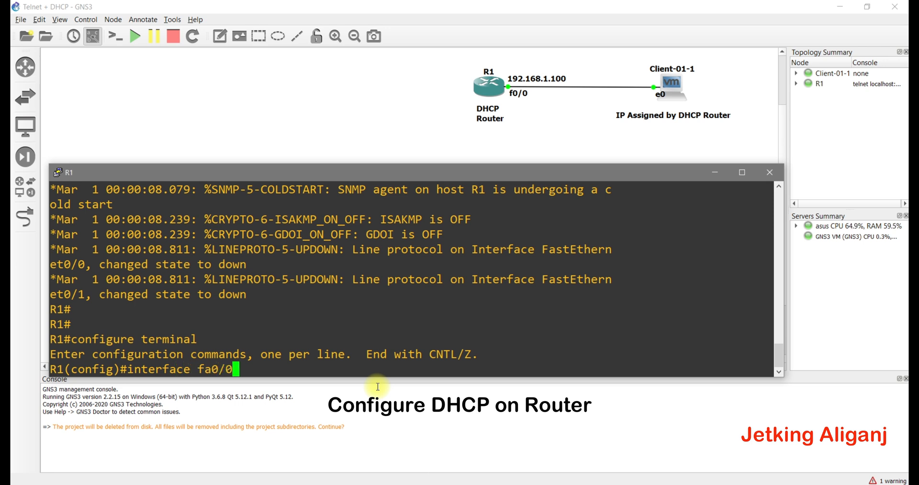
key(Return)
text(ip a)
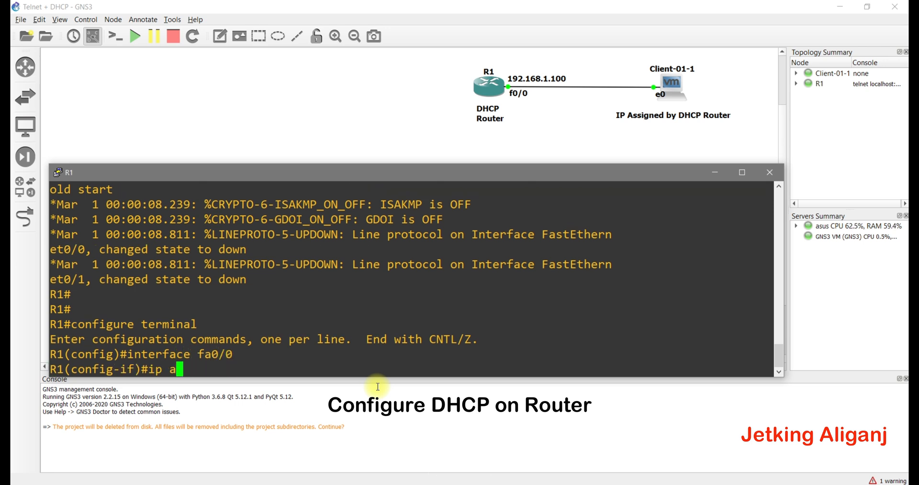
text(ddress 192)
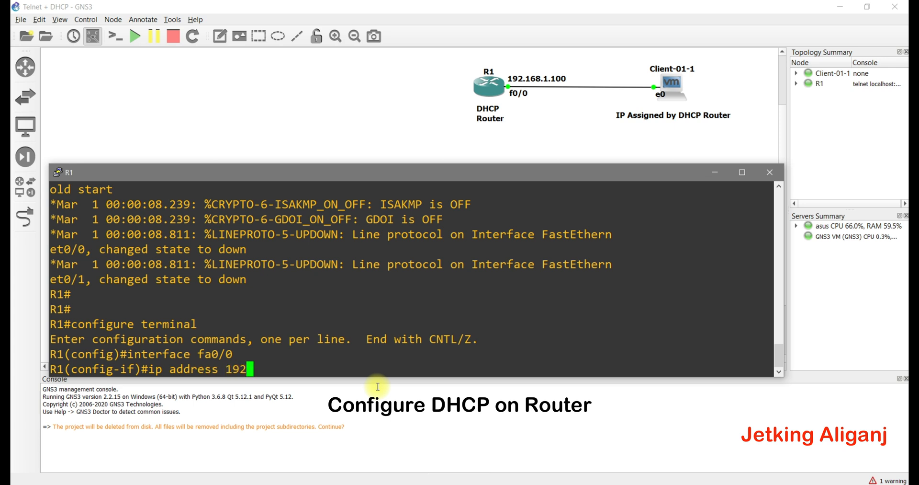
text(.168.1.)
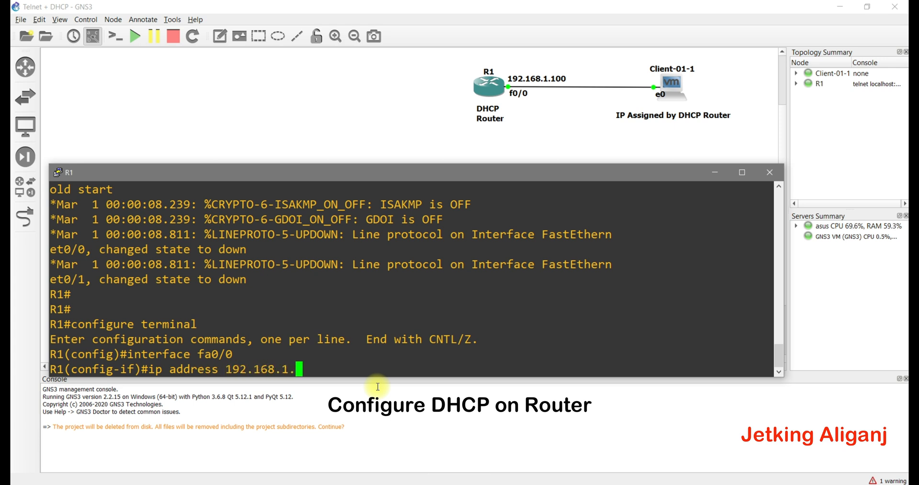
text(100 255.255.255.)
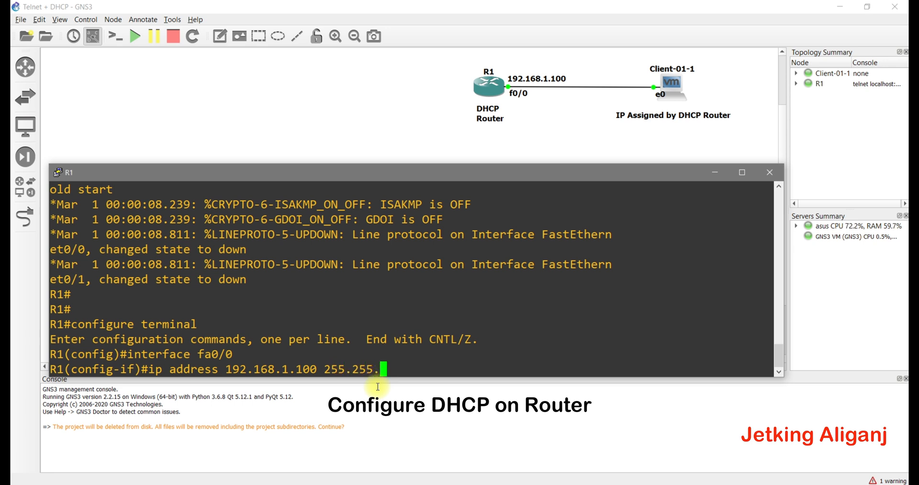
text(0)
key(Return)
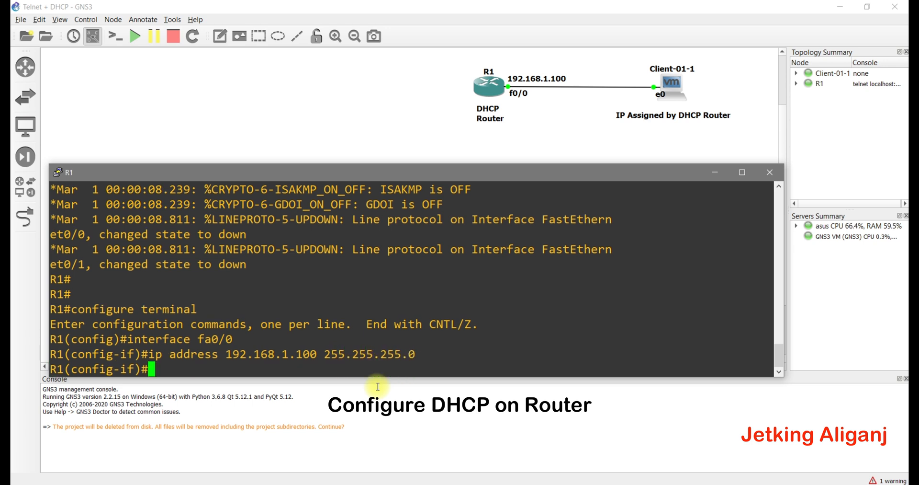
text(no shut)
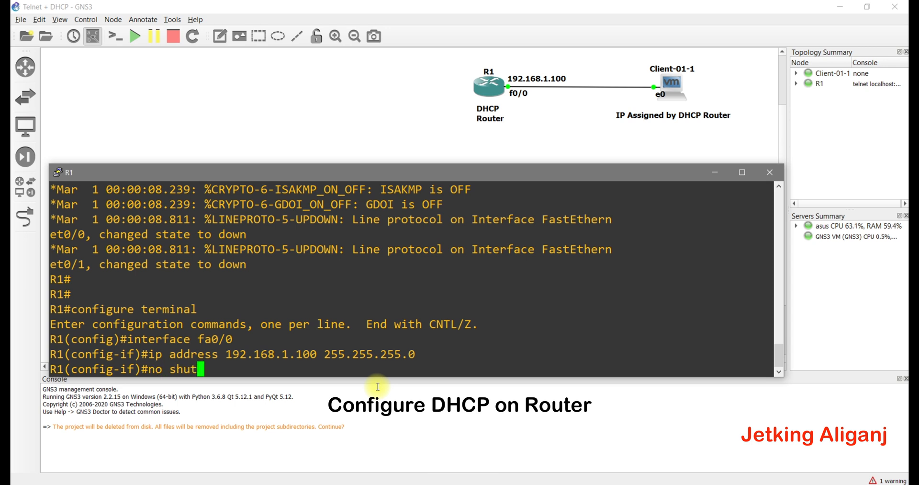
text(down)
key(Return)
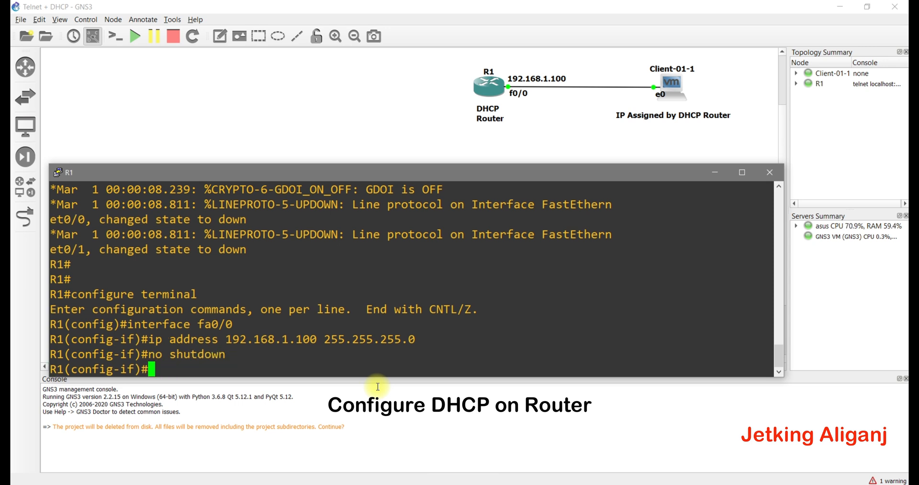
text(exit)
key(Return)
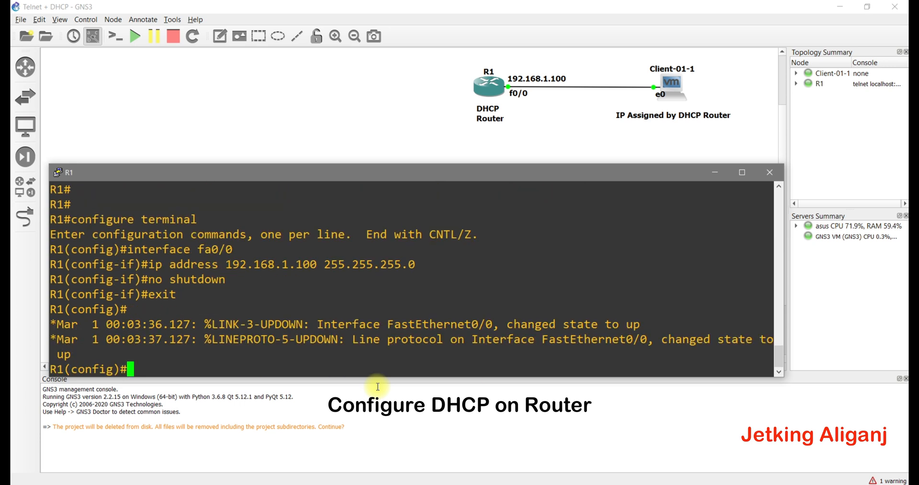
- Create DHCP pool abc serving network 192.168.1.0 255.255.255.0
text(ip)
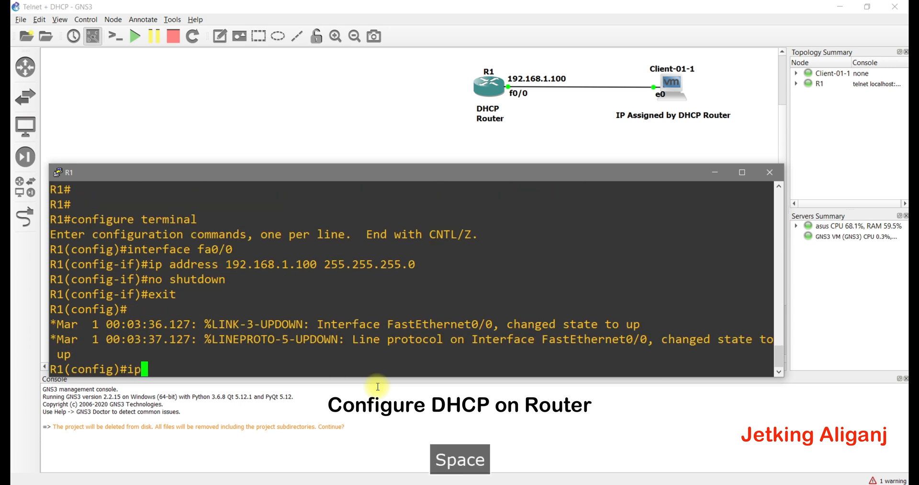
text( dhcppool)
key(Left)
key(Left)
key(Left)
key(Right)
key(Right)
key(Right)
key(Right)
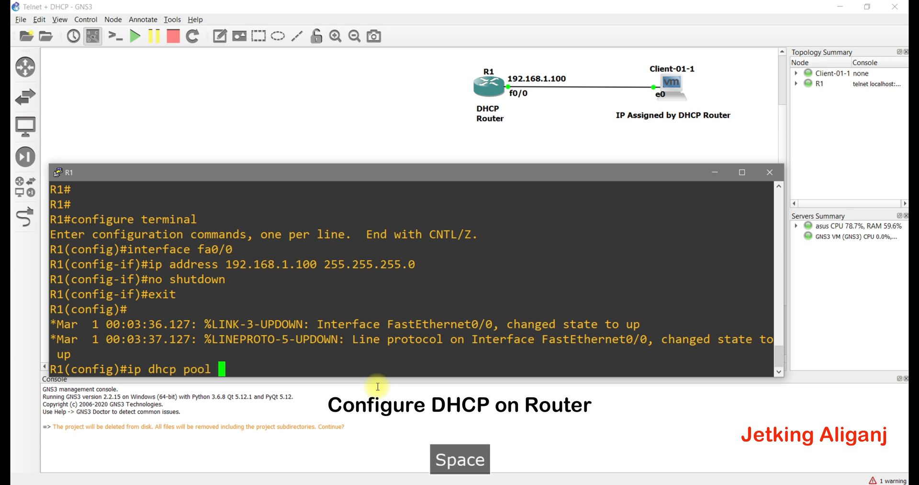
text(abc)
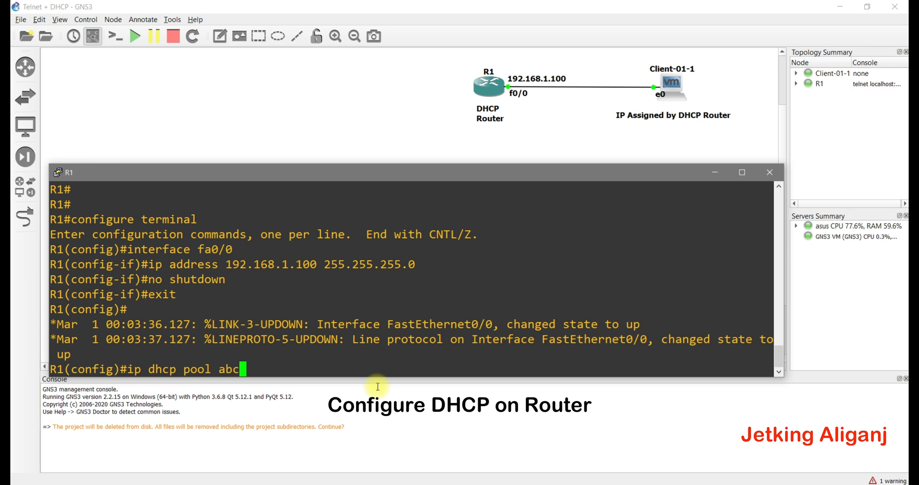
key(Return)
text(network )
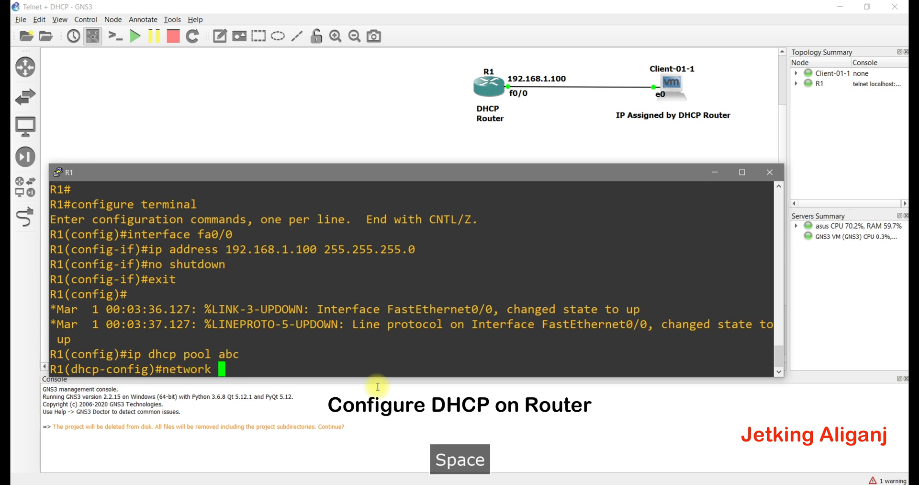
text(192.1)
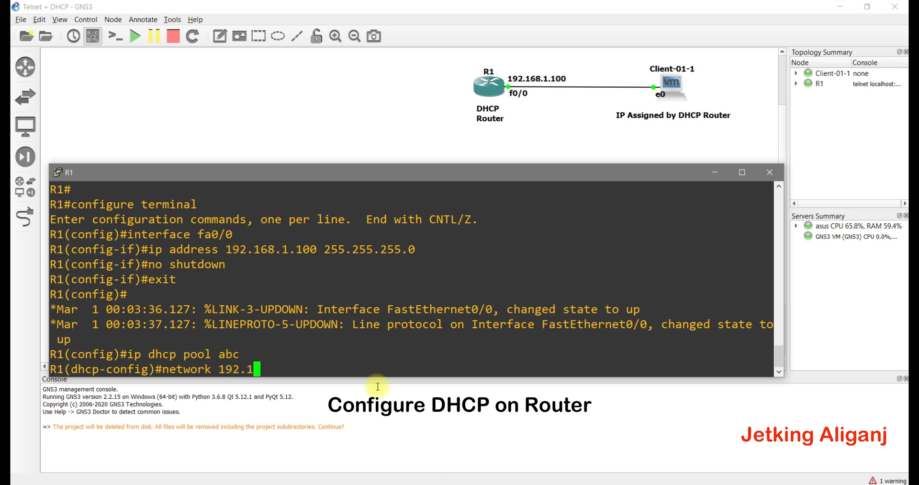
text(68.1.100)
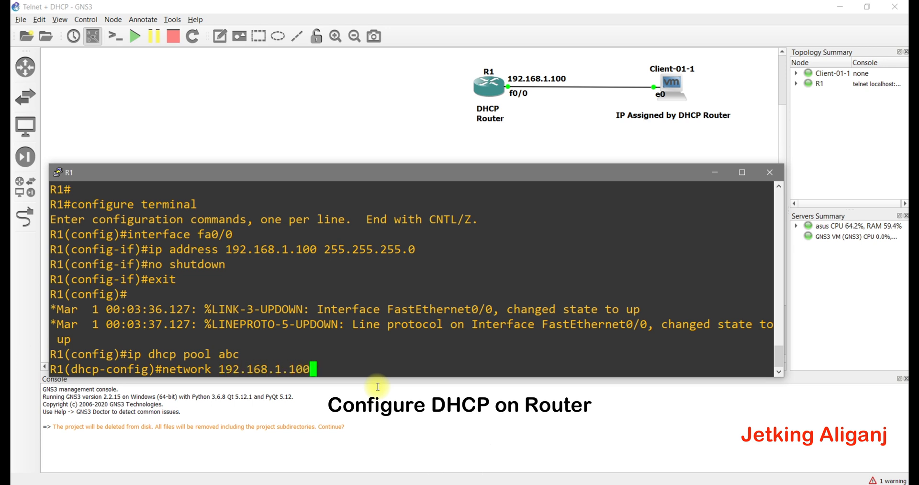
key(BackSpace)
key(BackSpace)
key(BackSpace)
text(0 255.255)
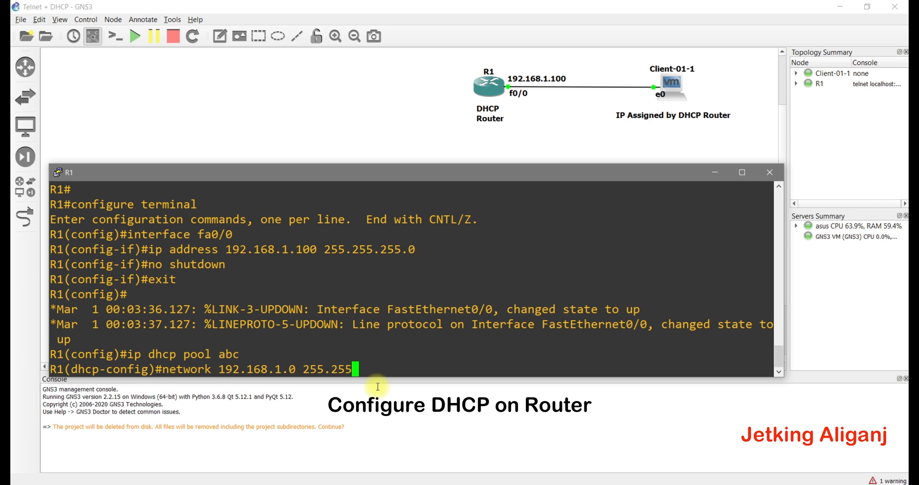
text(.255.0)
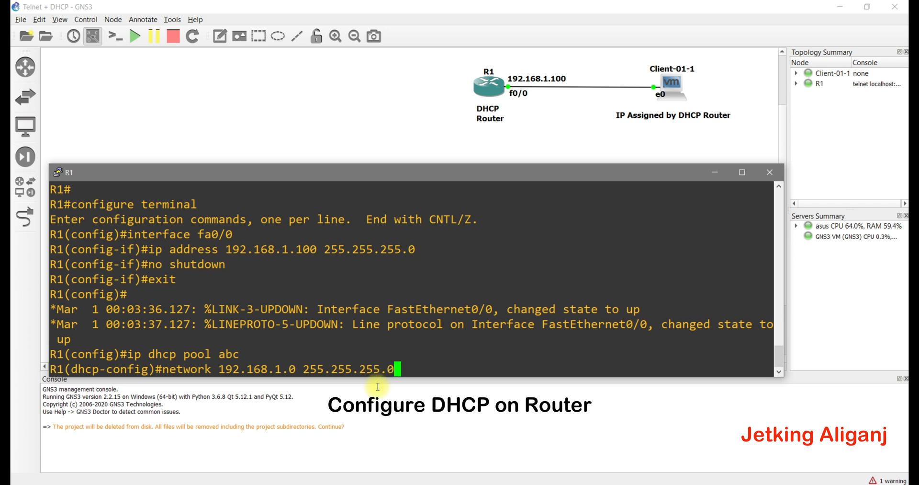
key(Return)
- Set the pool's default-router and dns-server to 192.168.1.100, then exit the pool
text(defaul)
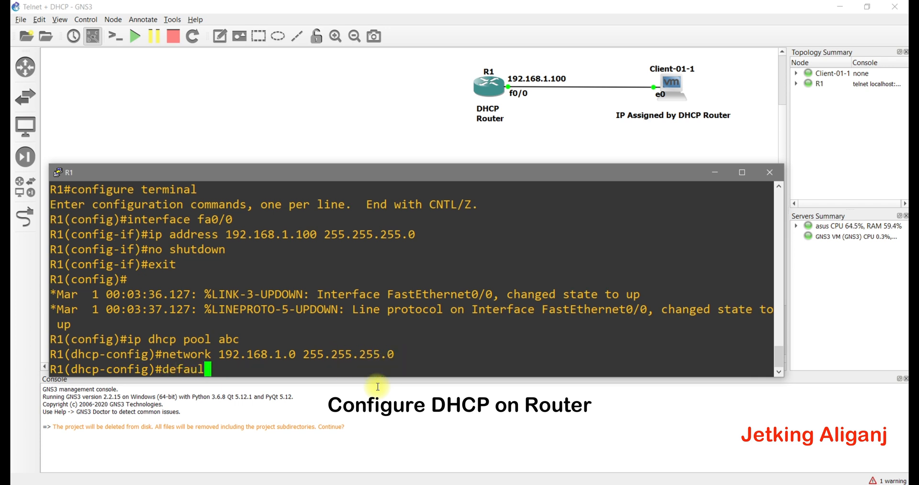
text(t-router )
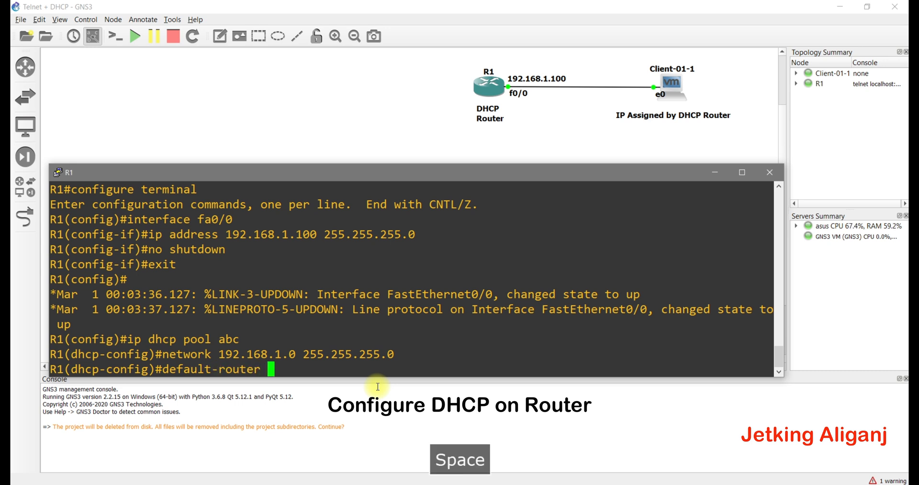
text(192.168)
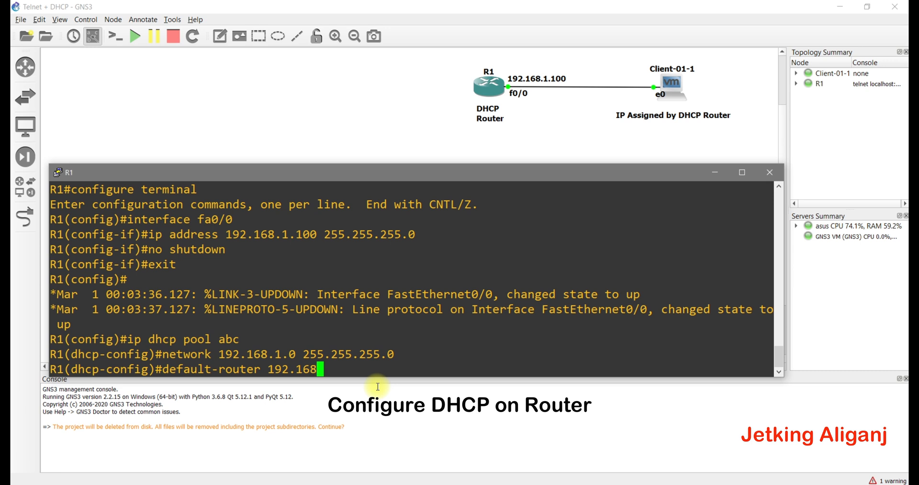
text(.1.100)
key(Return)
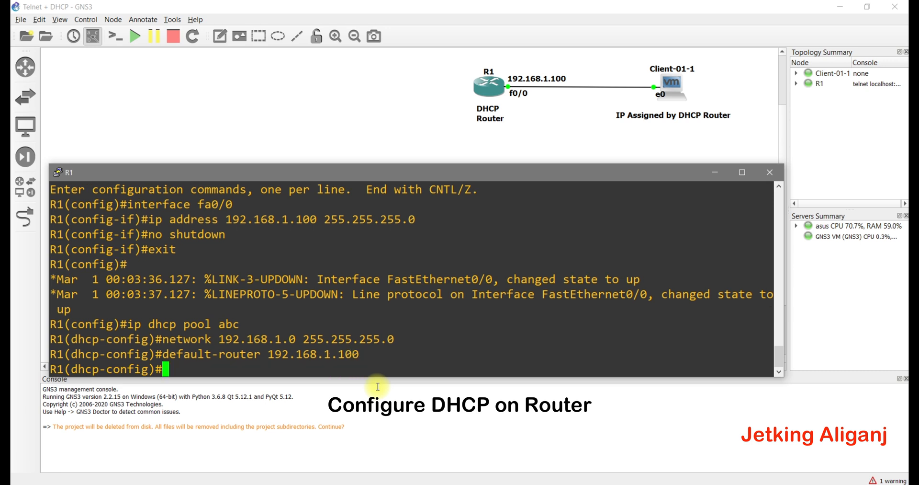
text(dns)
key(Tab)
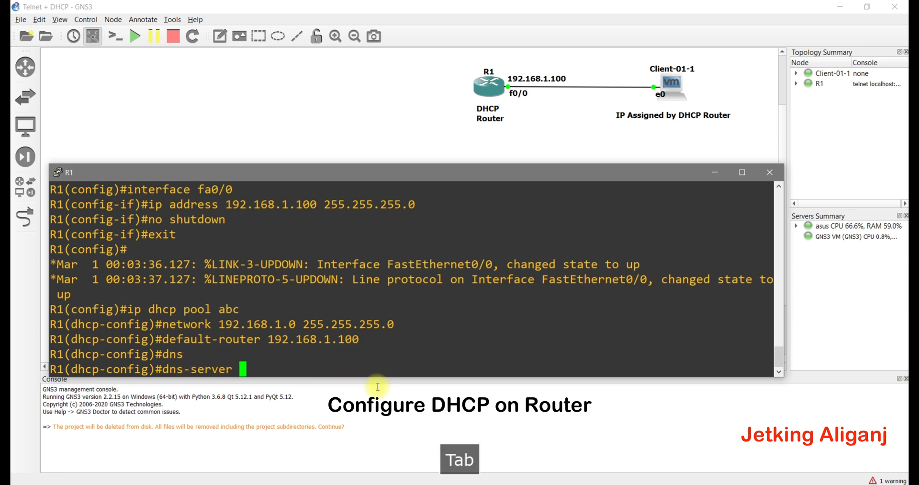
text(192.16)
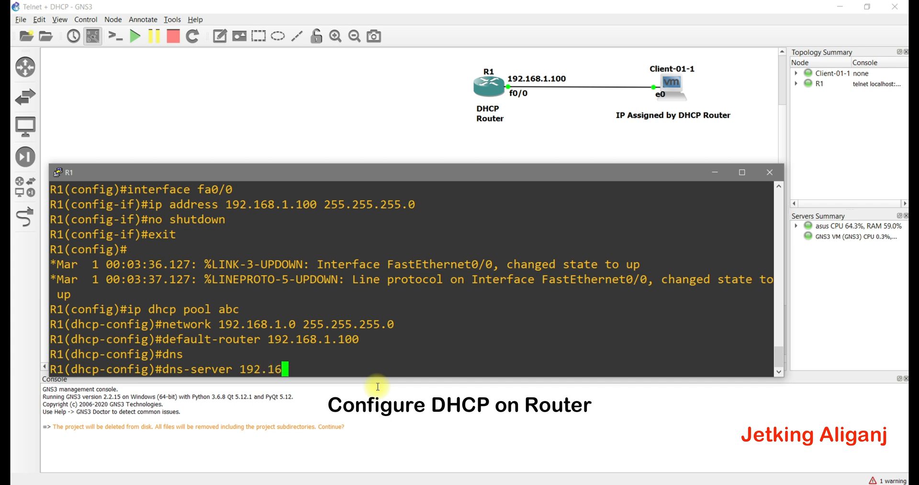
text(8.1.100)
key(Return)
text(exit)
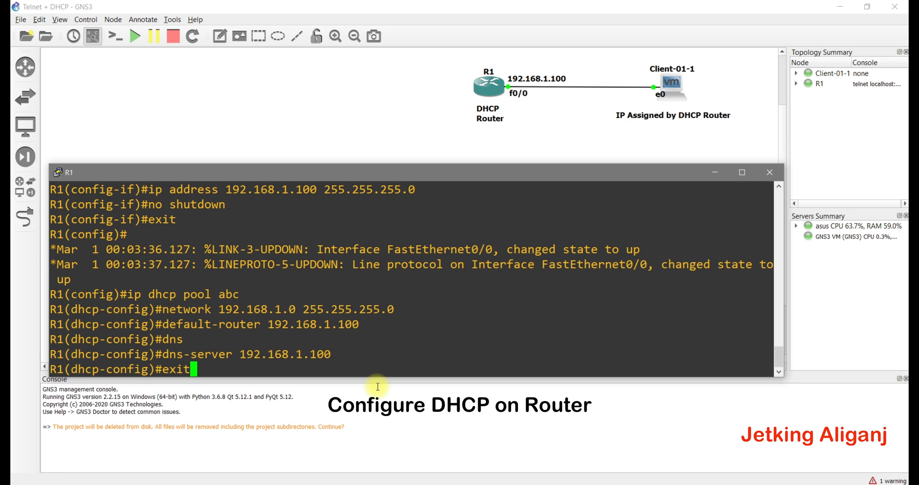
key(Return)
- Exclude 192.168.1.100 from DHCP assignment and save the configuration with do wr
text(ip s)
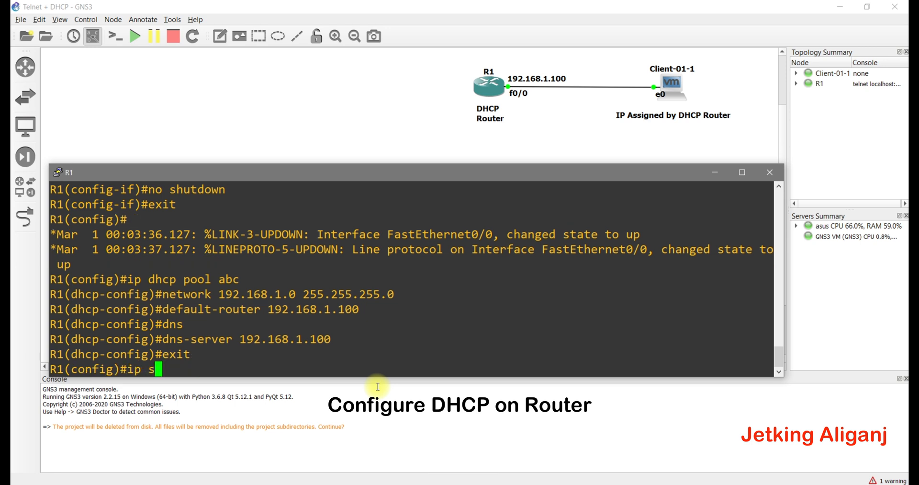
text(hcp exclud)
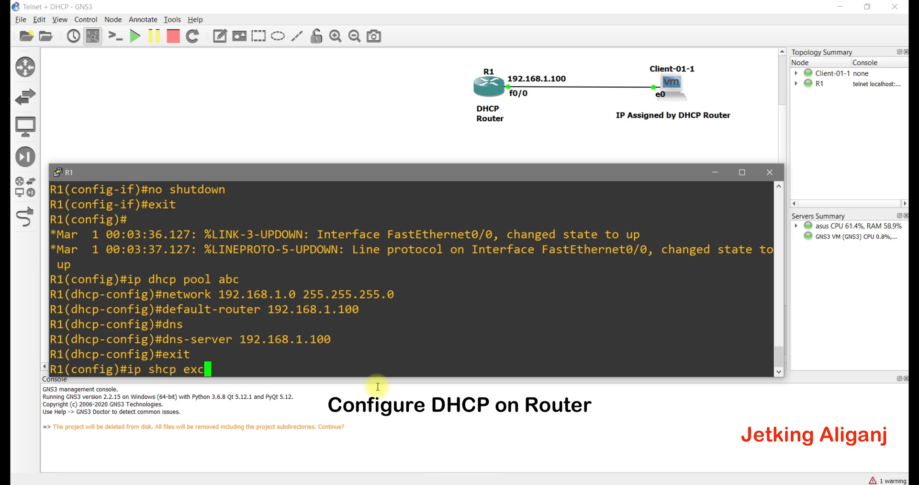
key(Tab)
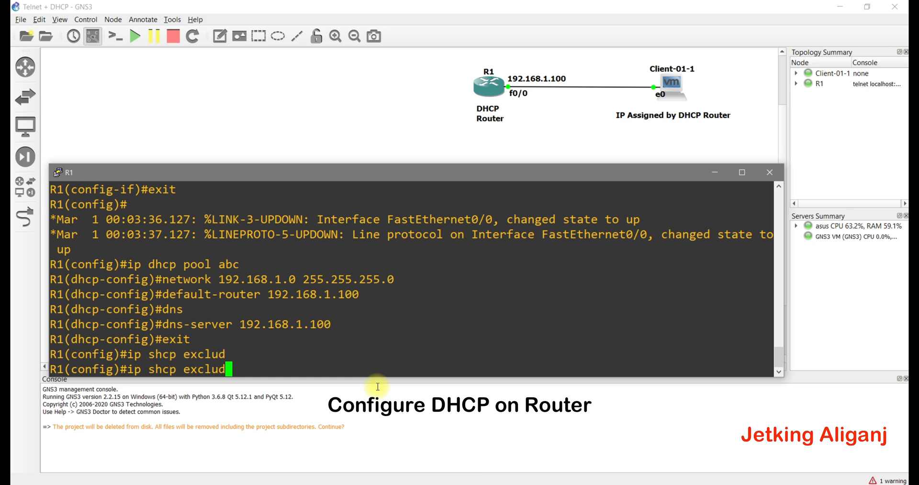
key(BackSpace)
key(BackSpace)
key(BackSpace)
key(BackSpace)
key(BackSpace)
key(BackSpace)
key(BackSpace)
key(BackSpace)
key(BackSpace)
key(BackSpace)
key(BackSpace)
key(BackSpace)
key(BackSpace)
key(BackSpace)
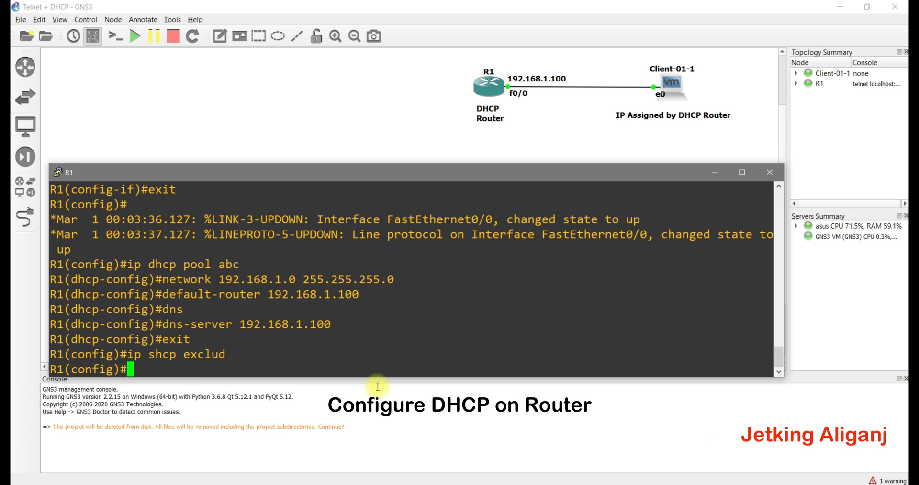
text(ipdh)
key(Tab)
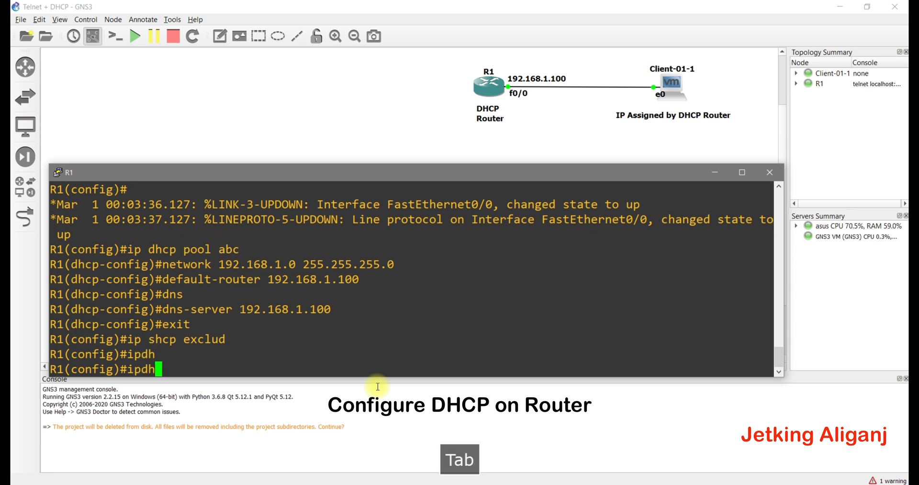
key(BackSpace)
key(BackSpace)
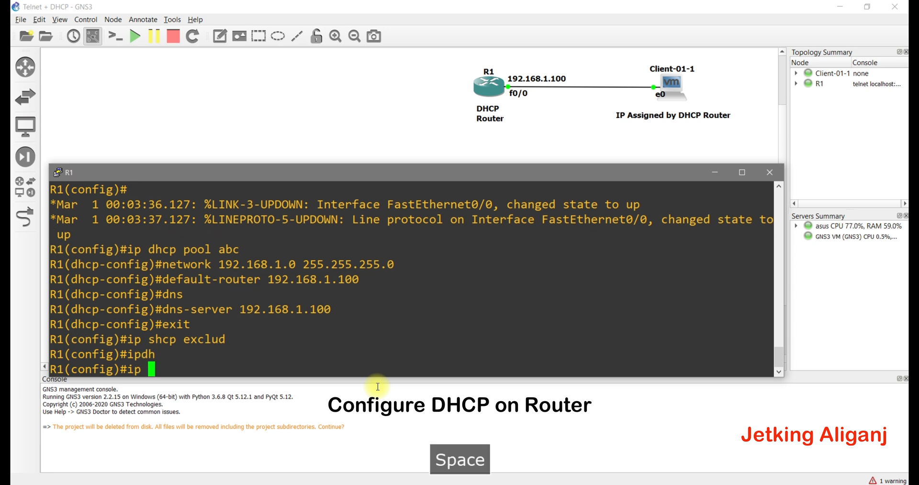
text(dhcp exclud)
key(Tab)
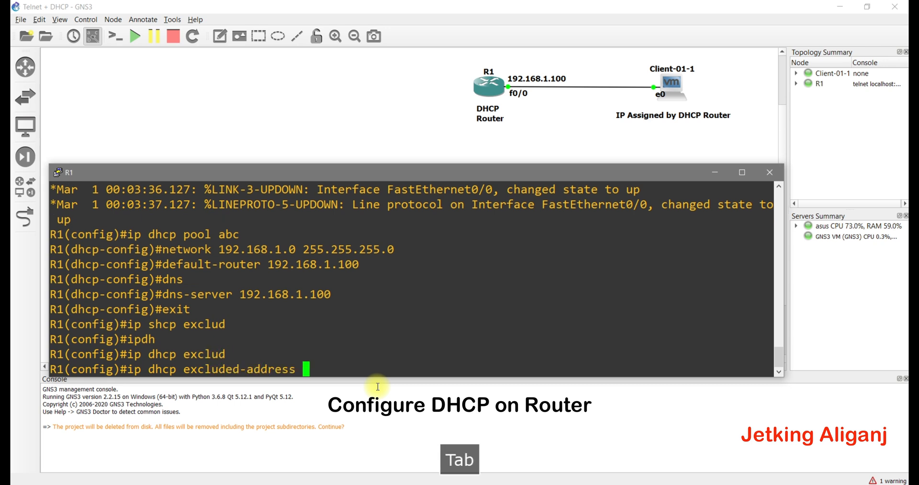
text(192.168.1.100)
key(Return)
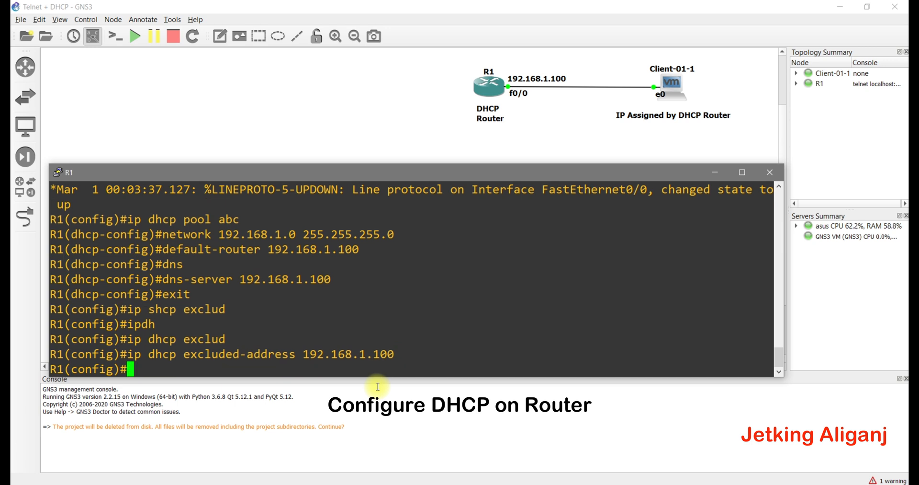
text(do wr)
key(Return)
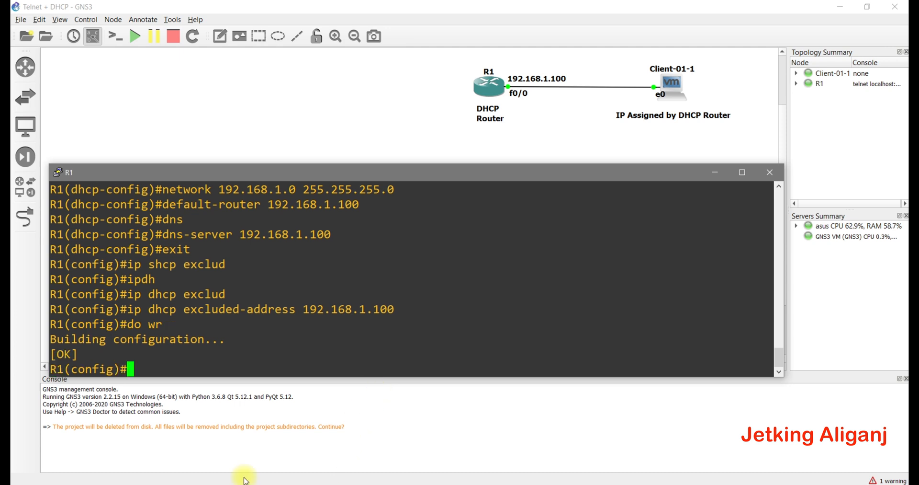
- On the client, open Network Connections and disable then re-enable Ethernet0 2 to get a DHCP lease
mouse_move(166, 482)
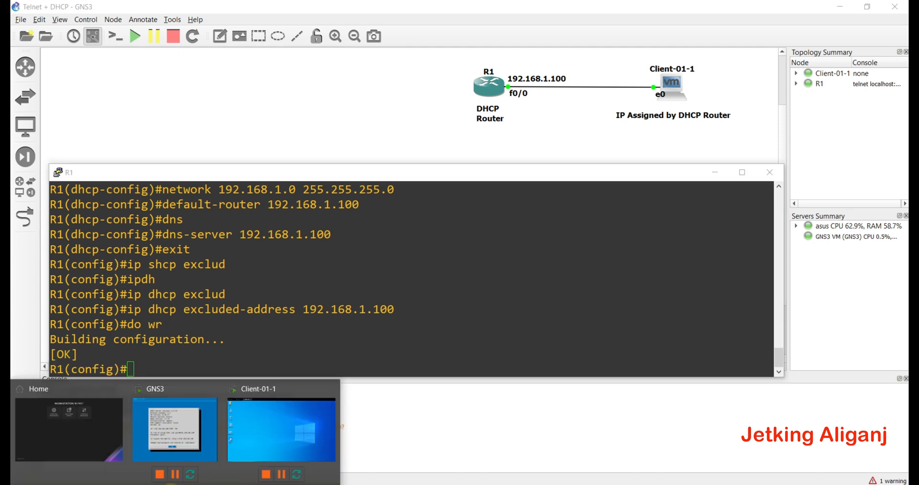
click(248, 435)
key(super+r)
text(c)
key(BackSpace)
text(n)
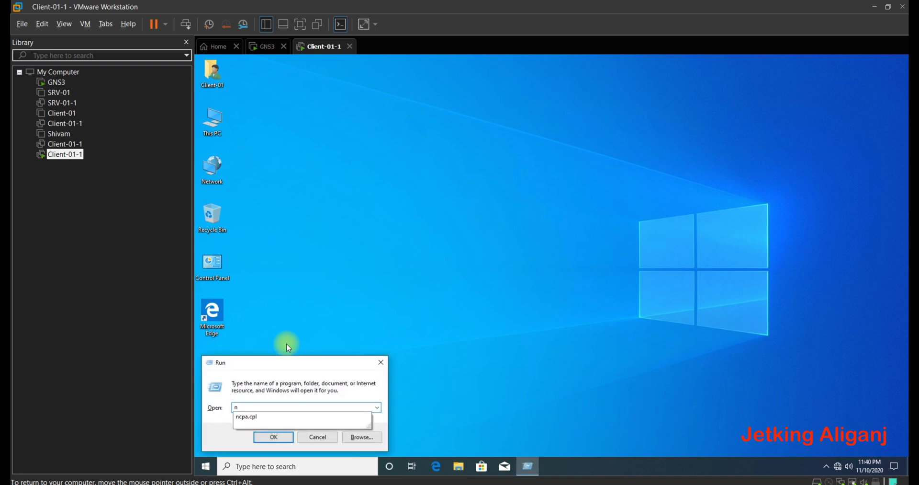
key(Down)
key(Return)
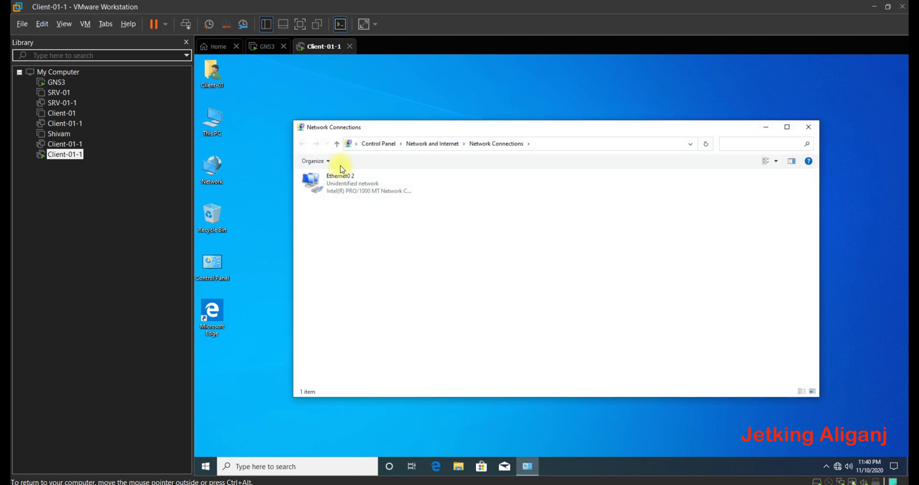
click(340, 176)
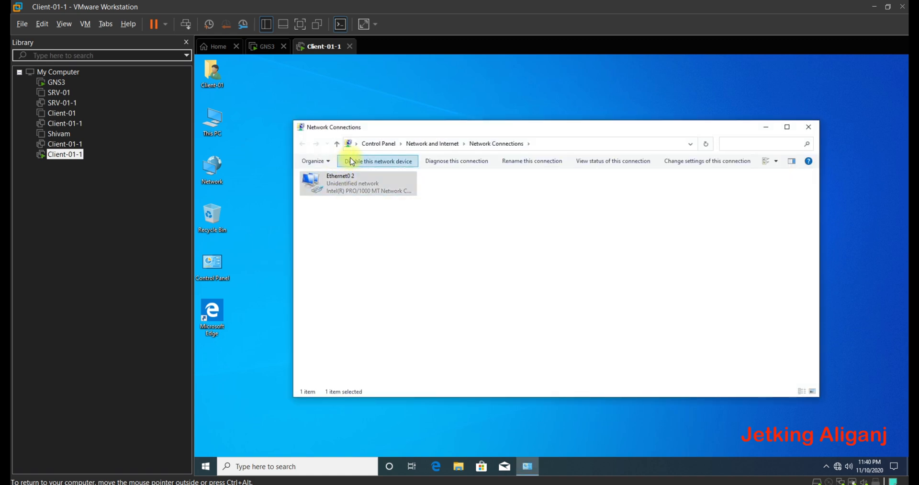
click(353, 162)
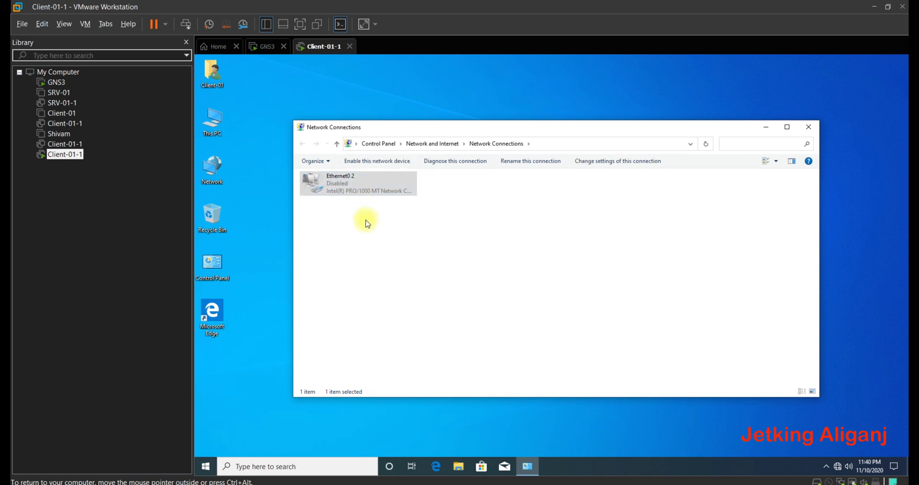
click(375, 166)
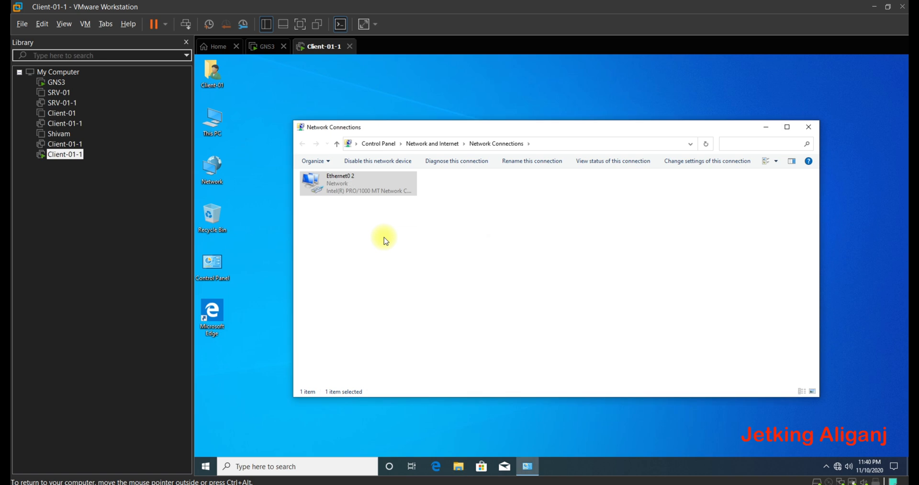
- Verify Ethernet0 2 received 192.168.1.1 from DHCP server 192.168.1.100, then close all network windows
right_click(353, 189)
click(368, 204)
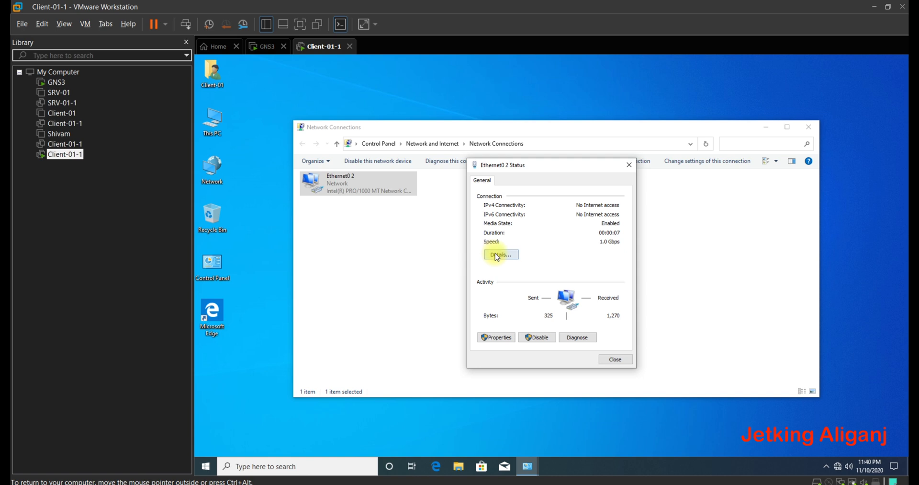
click(497, 256)
click(540, 249)
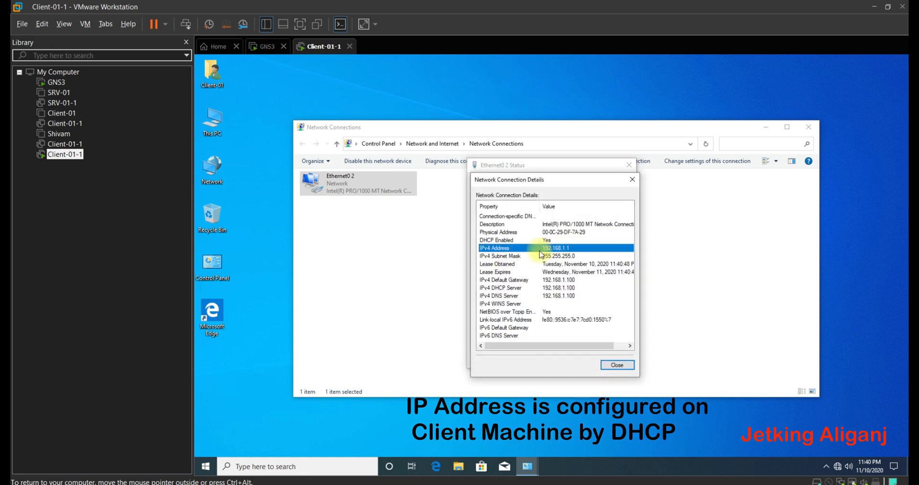
click(570, 281)
click(568, 290)
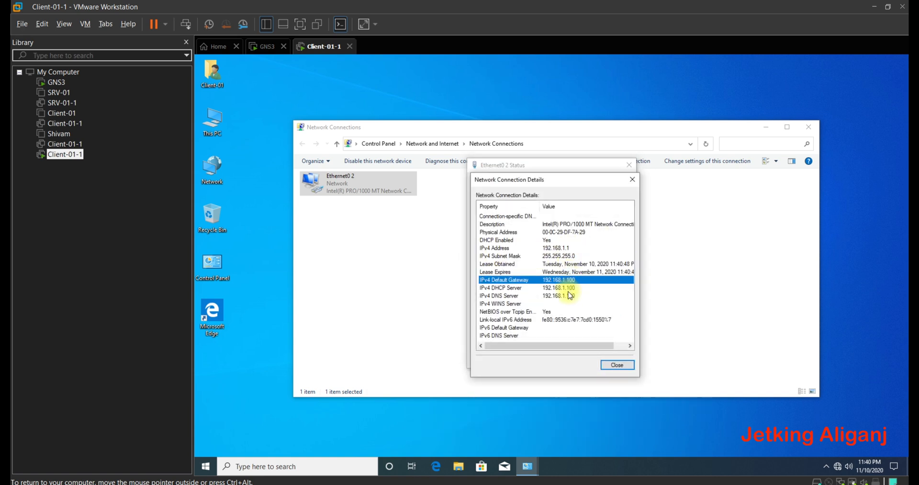
click(568, 302)
click(632, 181)
click(629, 165)
click(808, 128)
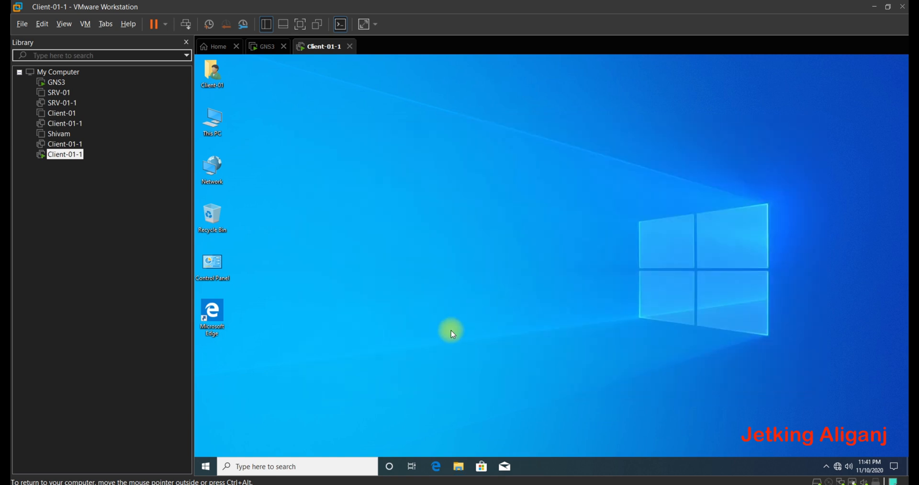
- Open a command prompt on the client and run ipconfig to show its 192.168.1.1 address
key(super+r)
text(cmd)
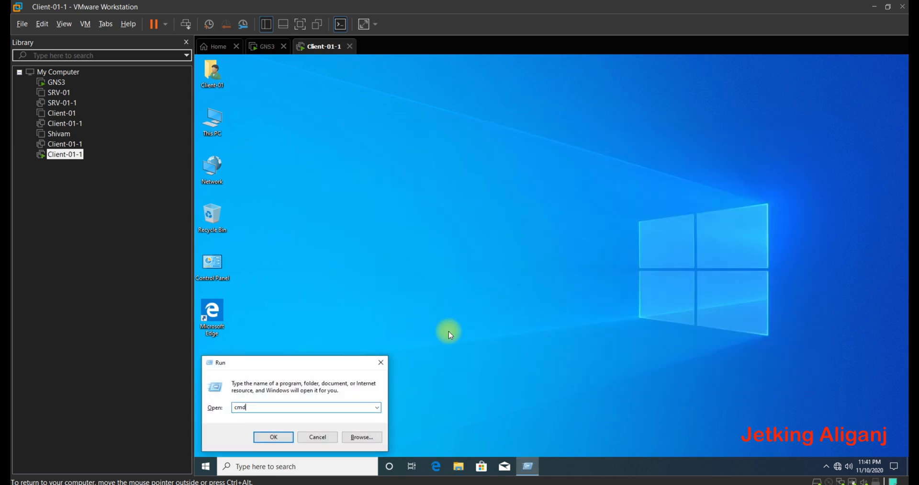
key(Return)
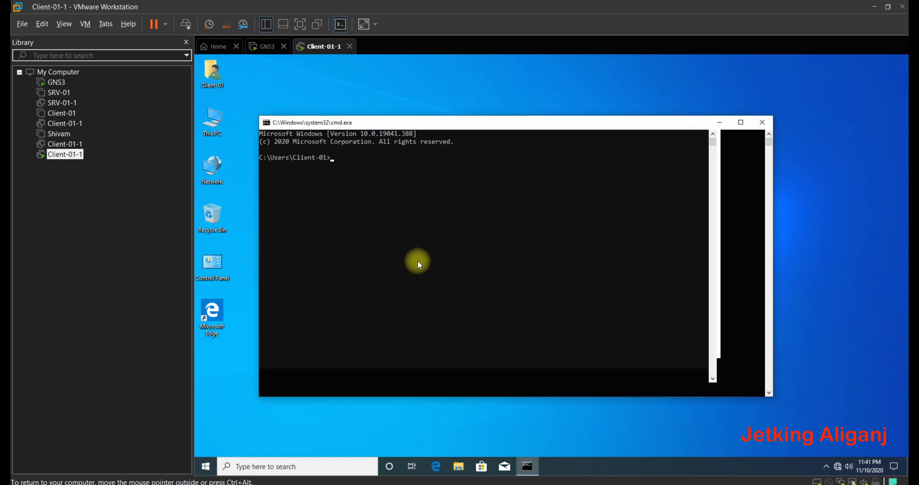
text(ipco)
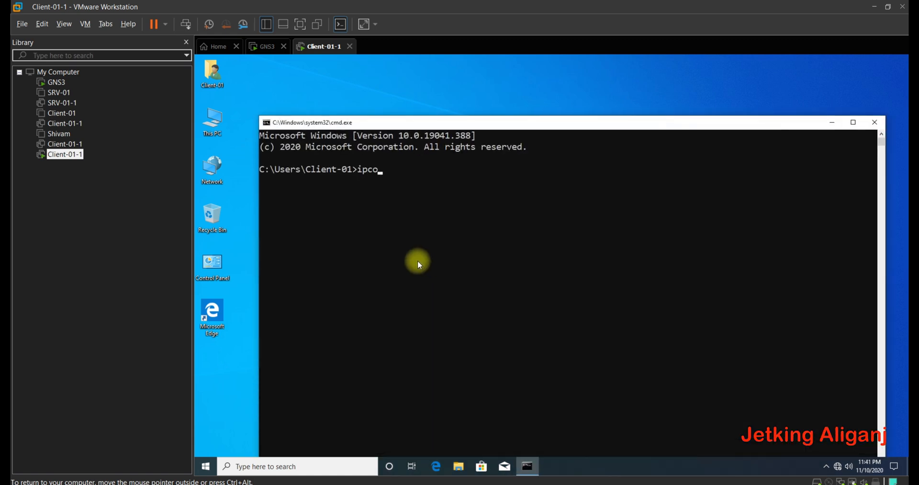
text(nfig)
key(Return)
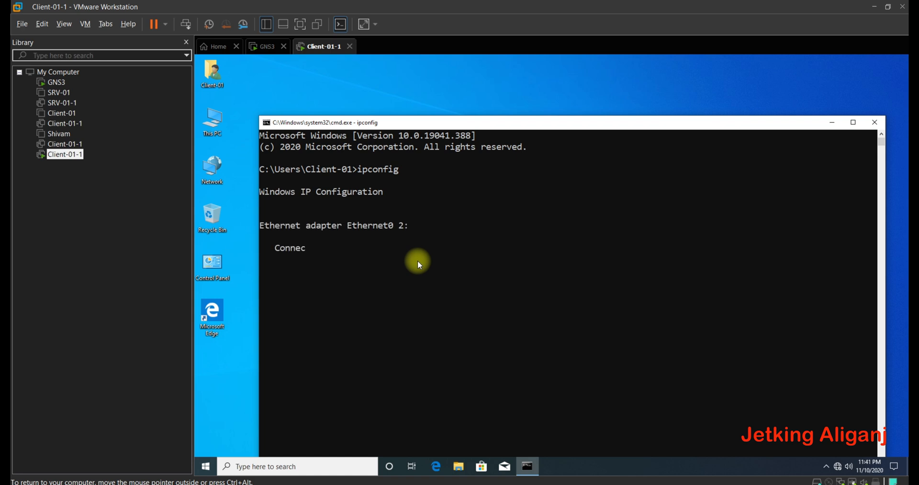
- Ping the router at 192.168.1.100, getting 4/4 replies with 0% loss
drag(460, 270, 529, 271)
click(386, 327)
text(ping 192.168.1.100)
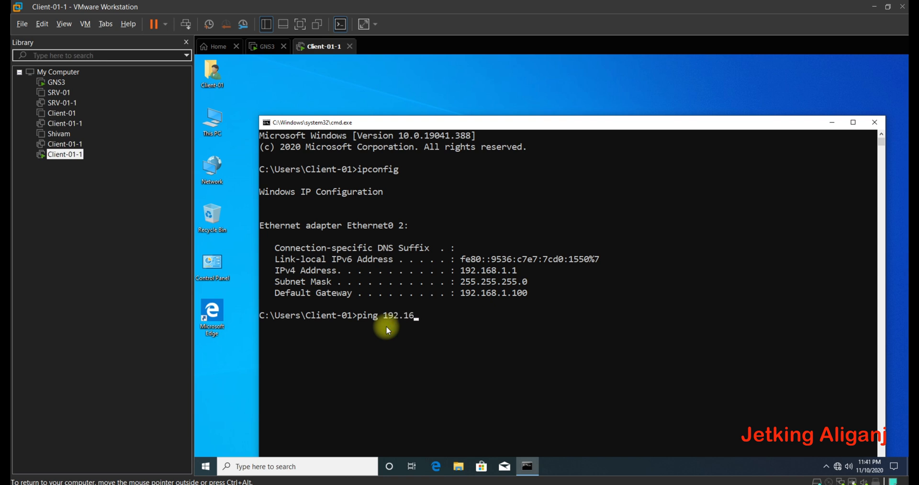
key(Return)
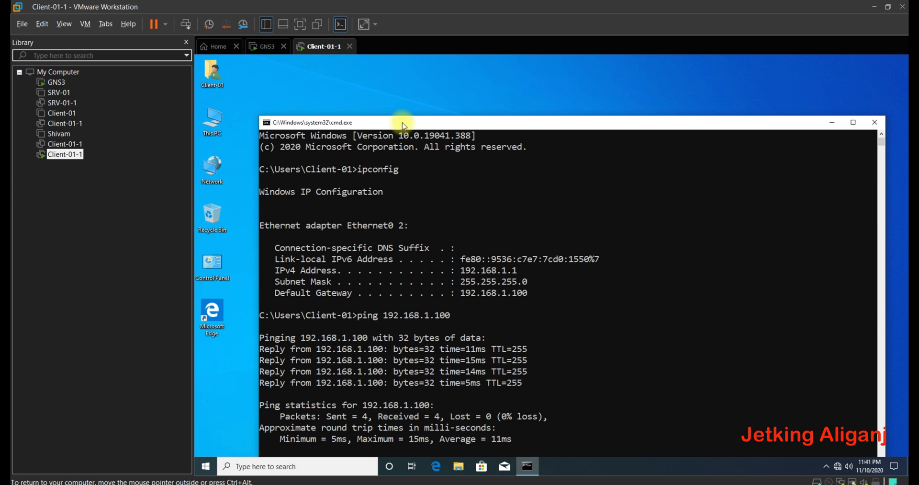
drag(403, 125, 384, 78)
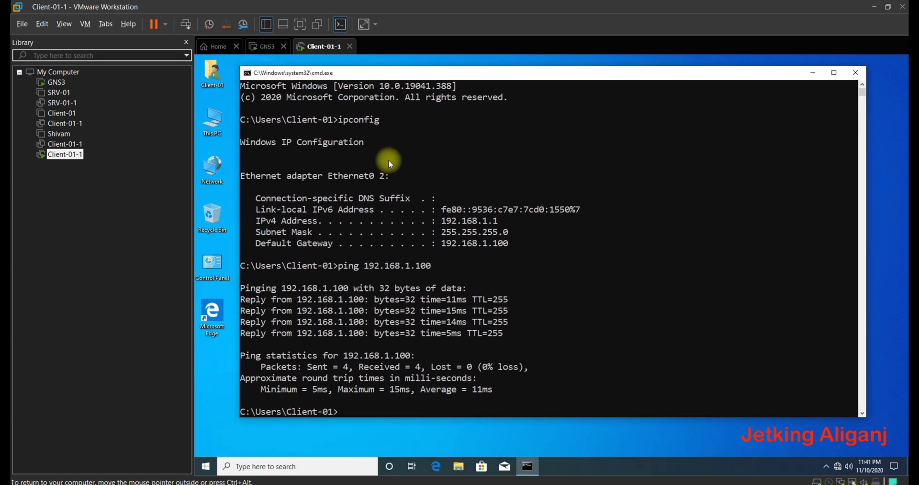
click(383, 401)
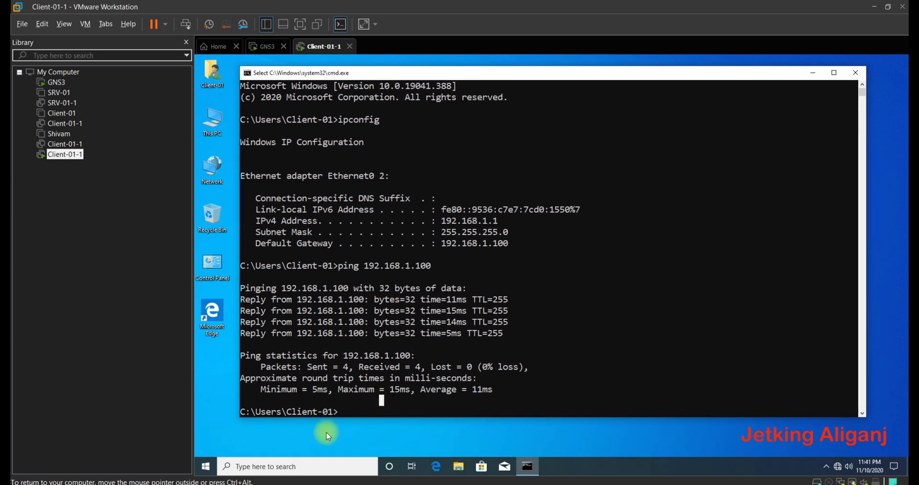
key(alt+Tab)
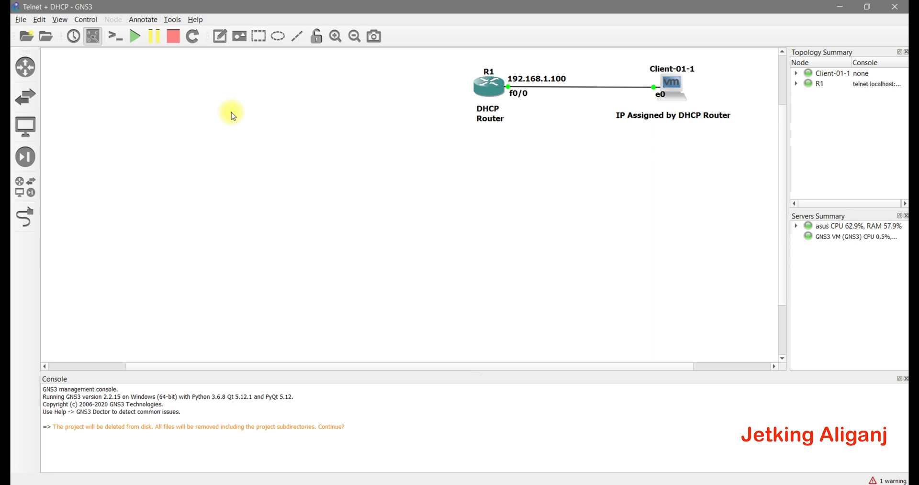
- On R1, give VTY lines 0–4 a password and require login
click(268, 484)
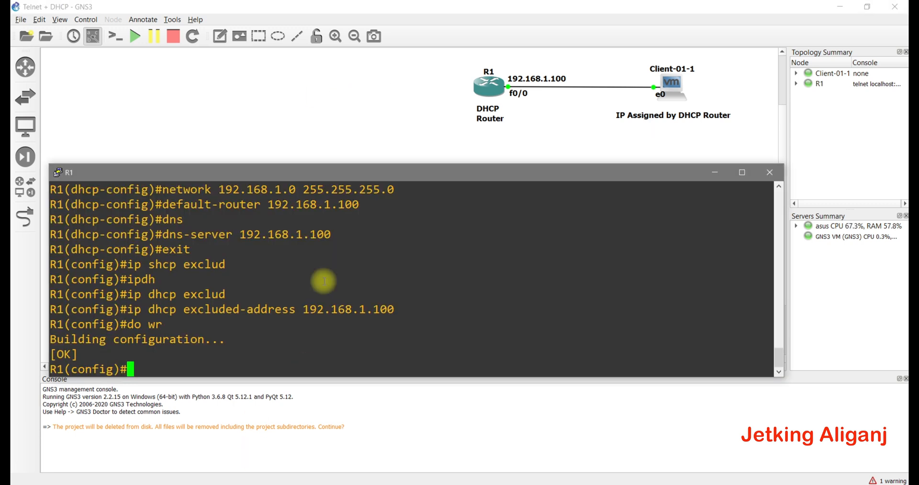
click(232, 369)
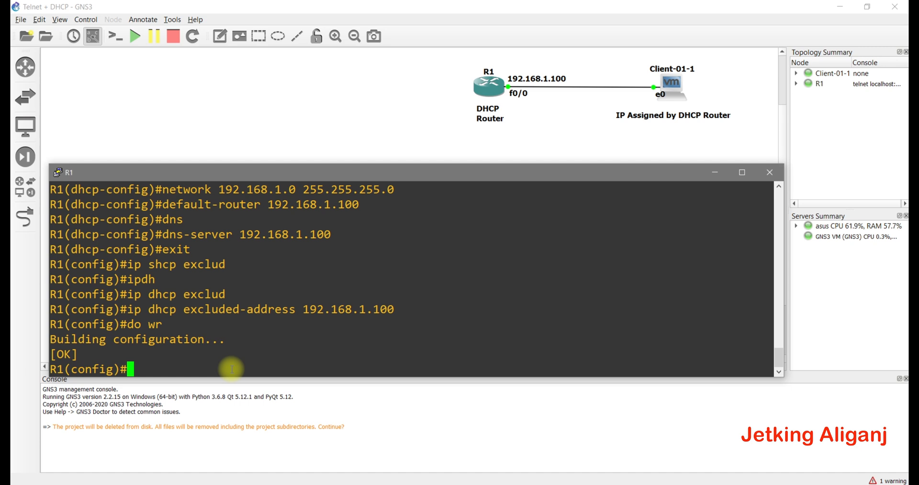
text(lin)
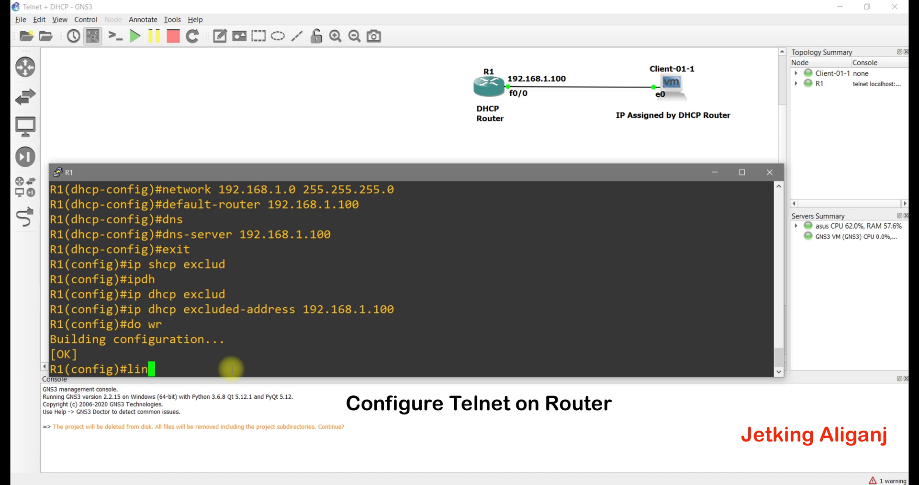
text(e vty 0 4)
key(Return)
text(passwo)
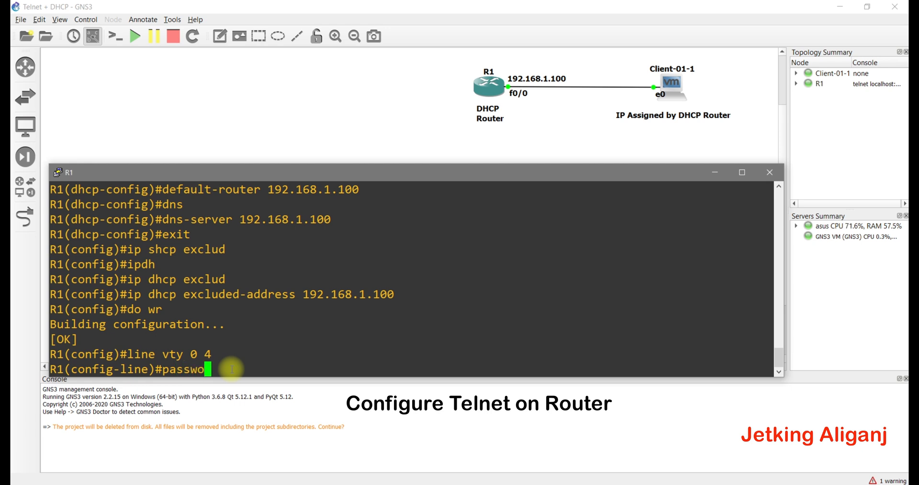
text(rd 1234)
key(Return)
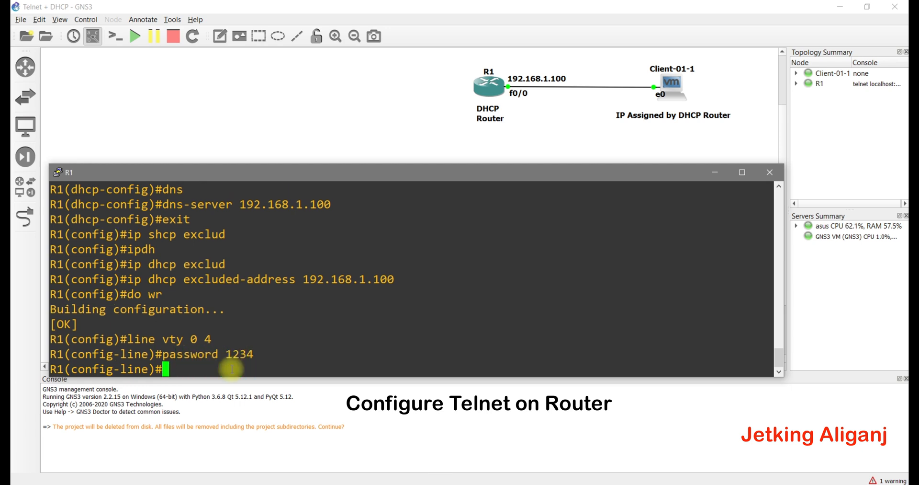
text(login)
key(Return)
text(exit)
key(Return)
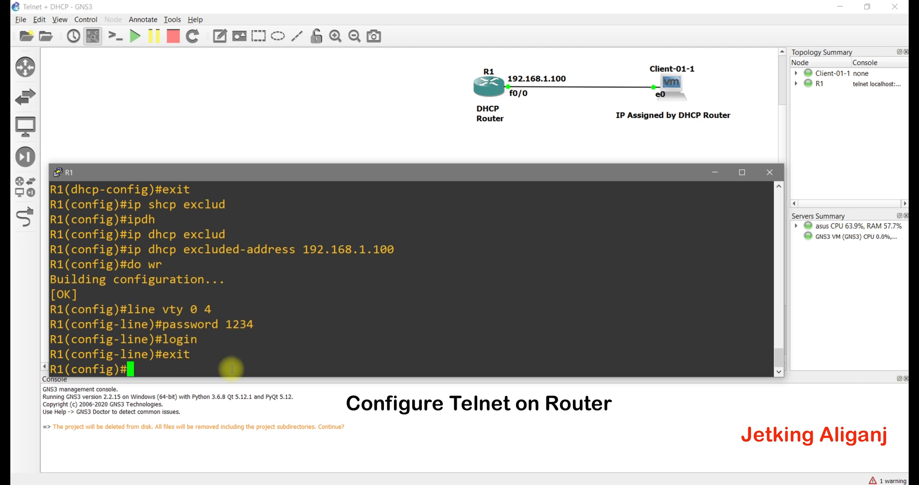
- Set R1's enable secret, save the configuration with do wr, and return to Client-01-1
text(enab)
text(le )
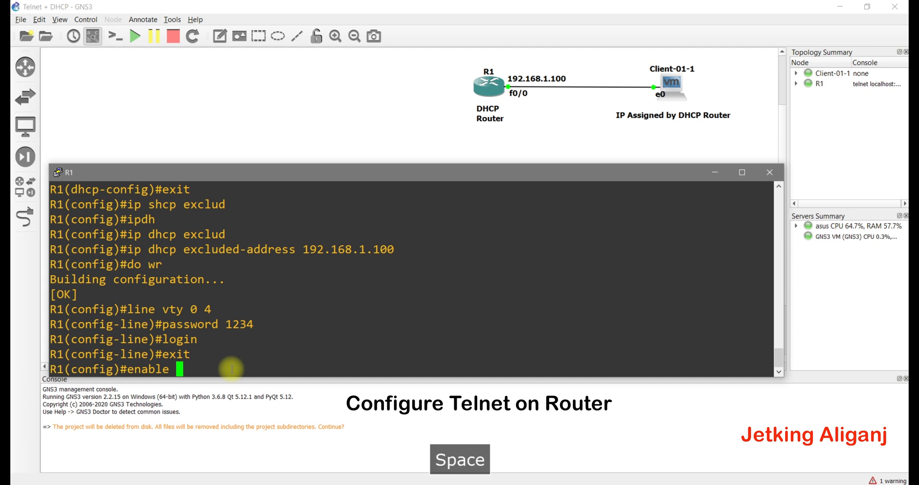
text(secret 1234)
key(Return)
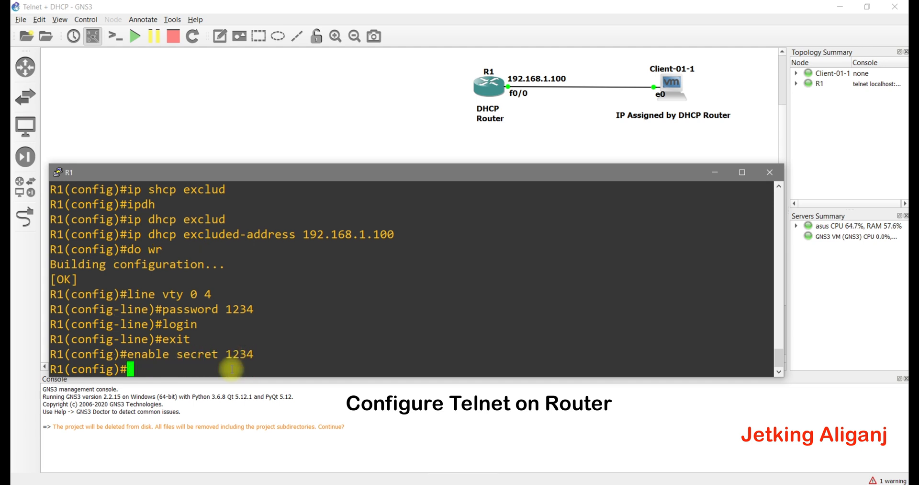
text(do wr)
key(Return)
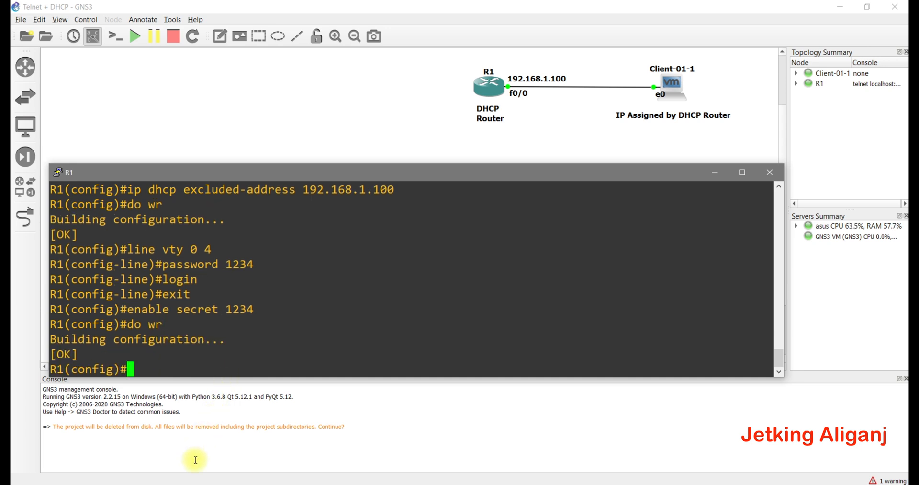
mouse_move(219, 467)
click(270, 436)
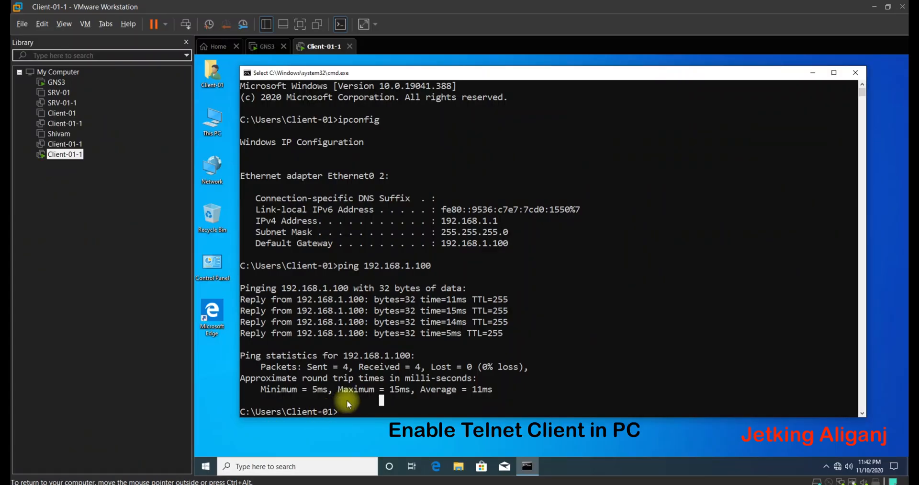
- Enable the Telnet Client feature in Windows Features via optionalfeatures and apply it
text(optional)
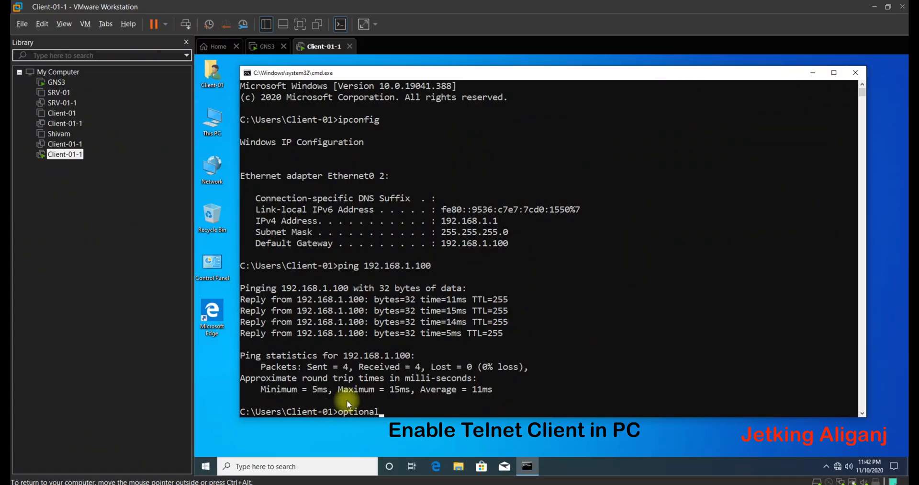
text(features)
key(Return)
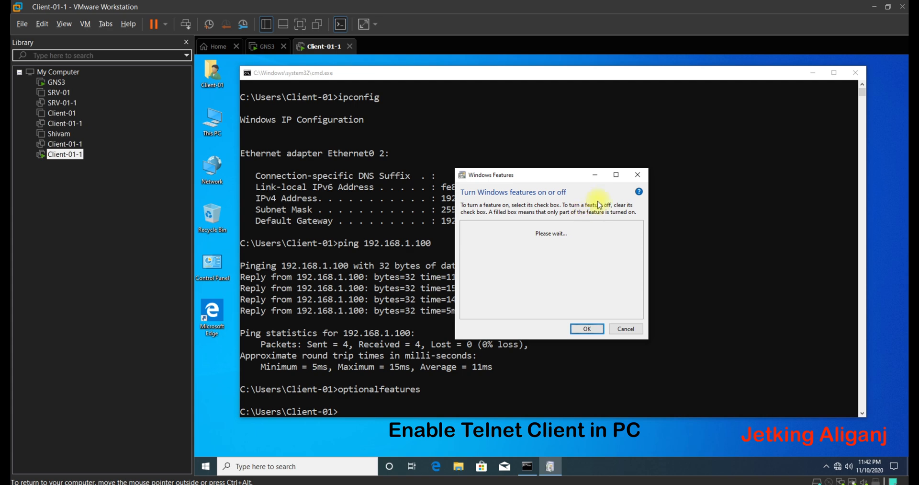
click(616, 174)
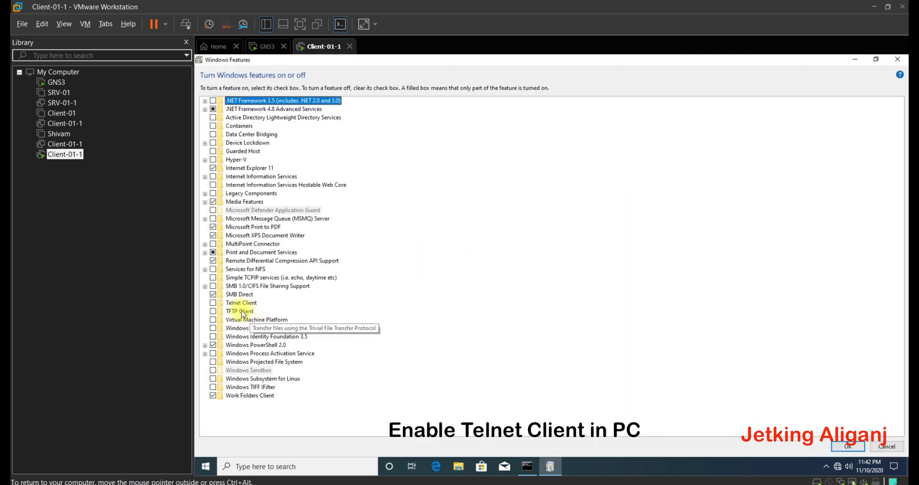
click(242, 303)
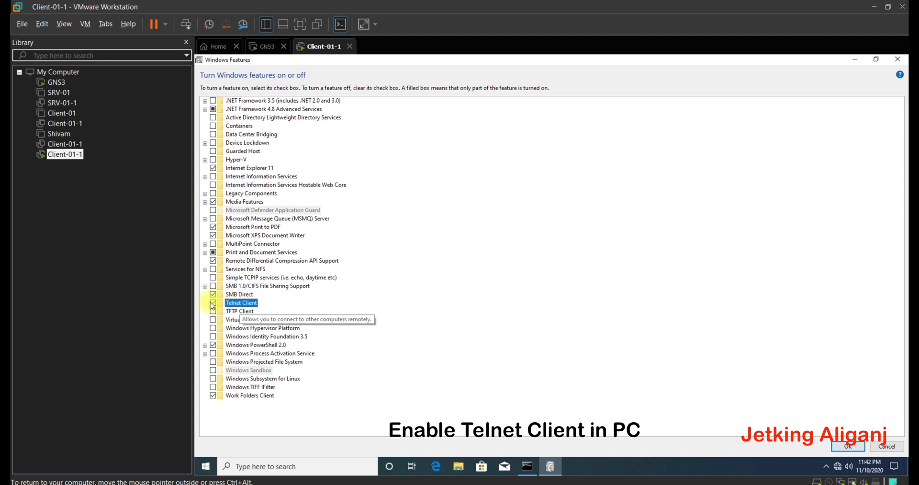
click(857, 449)
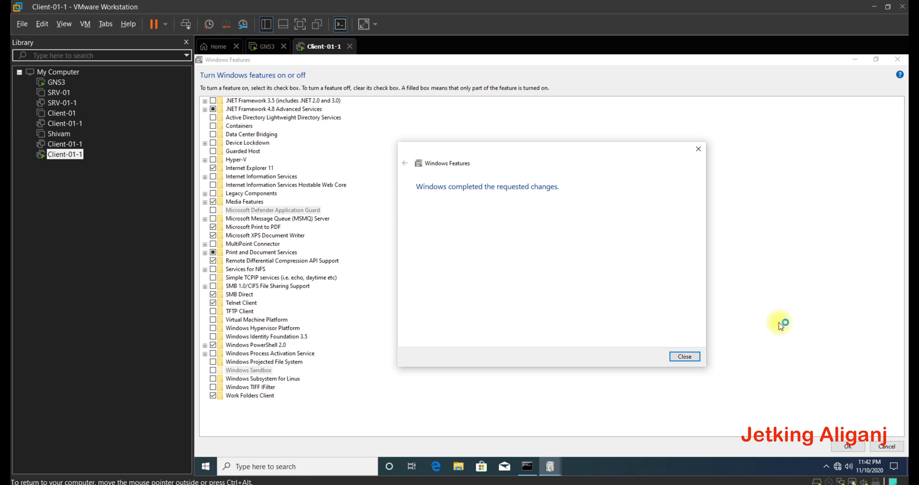
click(683, 360)
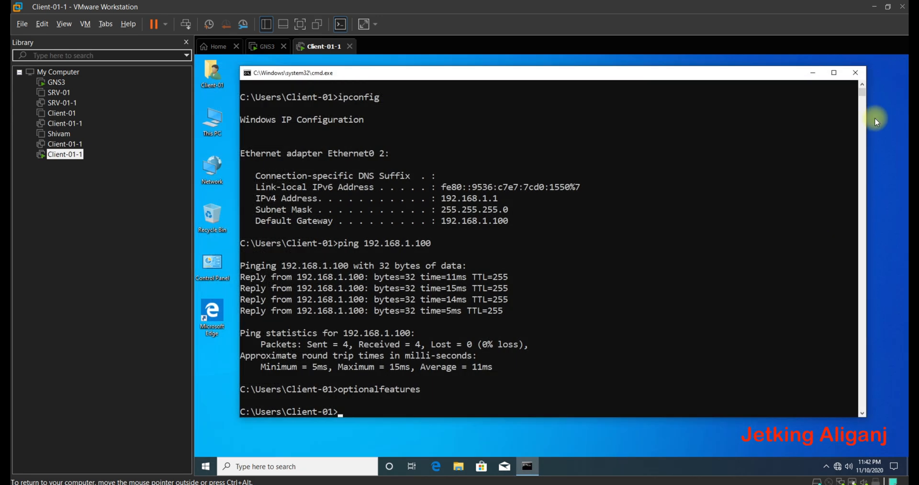
- Clear the screen and open a telnet connection to 192.168.1.100
text(cls)
key(Return)
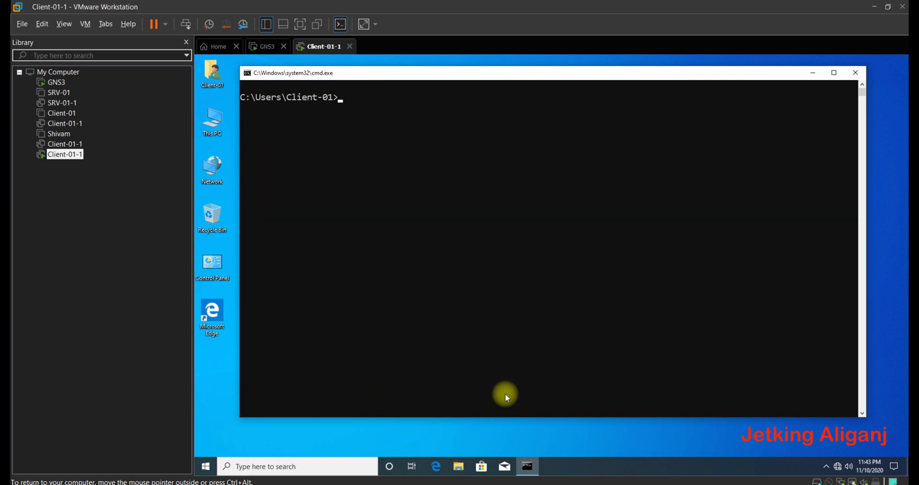
text(telnet)
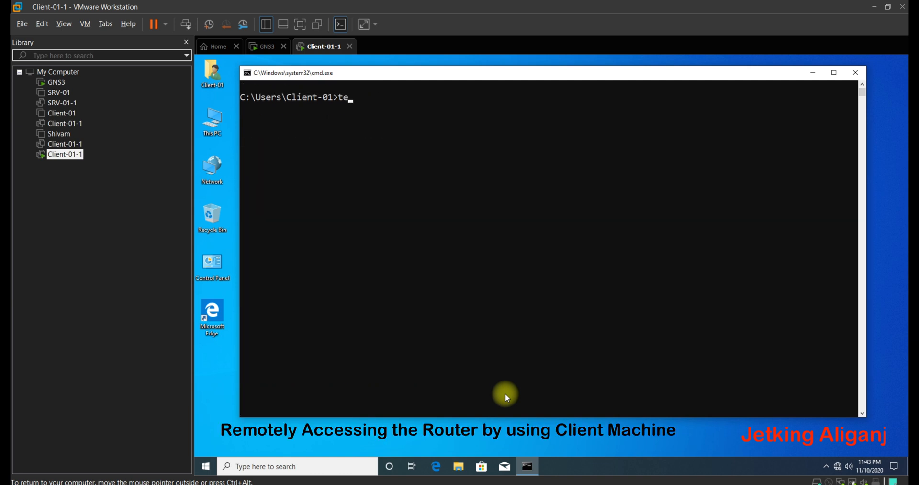
key(Return)
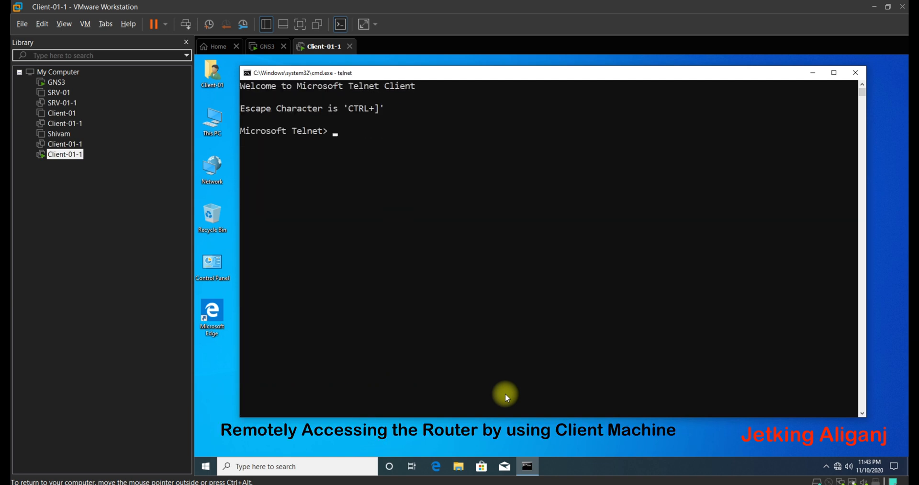
text(open 192.168.1.100)
key(Return)
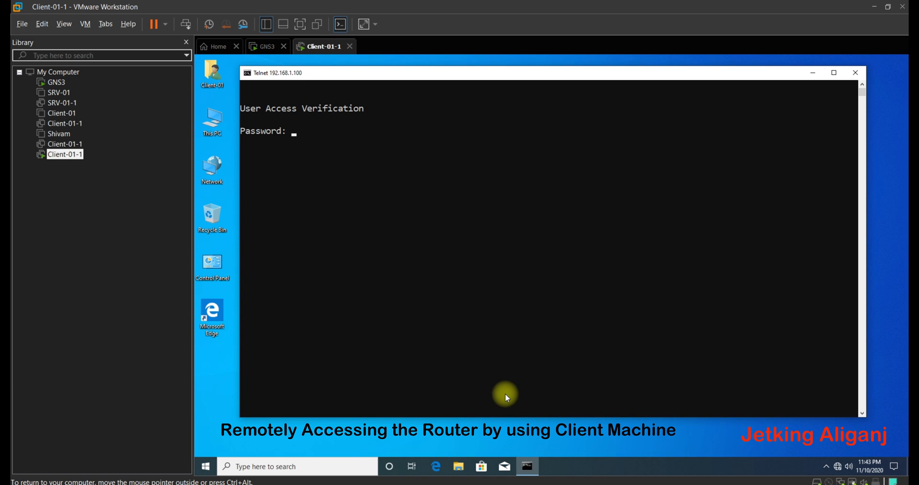
- Log in with the VTY password and enter enable mode to reach the R1# prompt
key(Return)
text(enable)
key(Return)
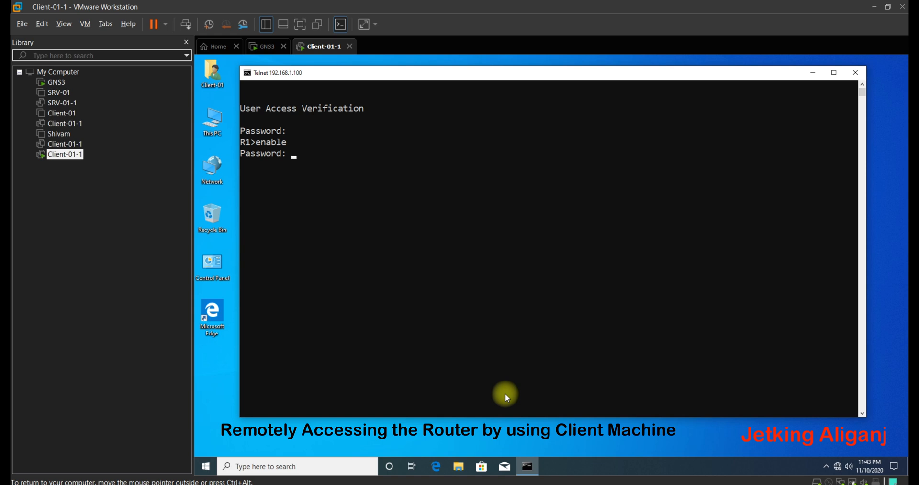
key(Return)
scroll(354, 243, up, 1)
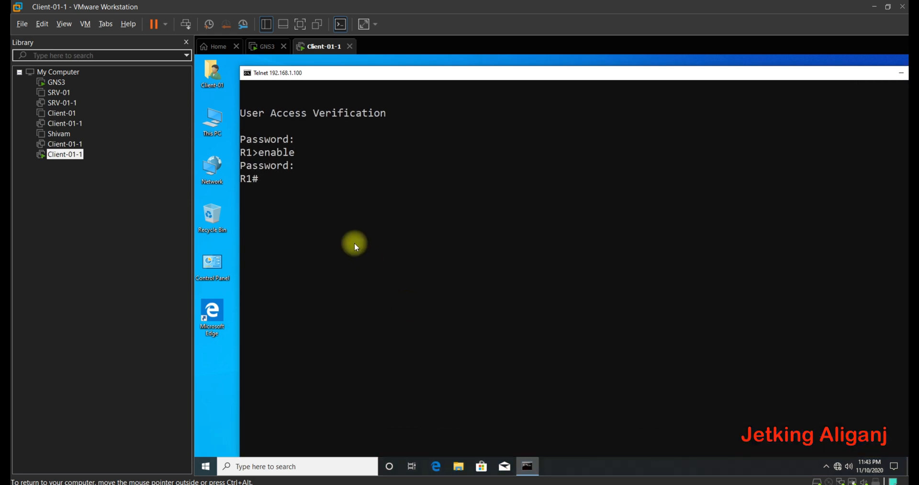
- Rename the router to DHCP-Router in configure terminal and save with do wr
scroll(372, 70, up, 1)
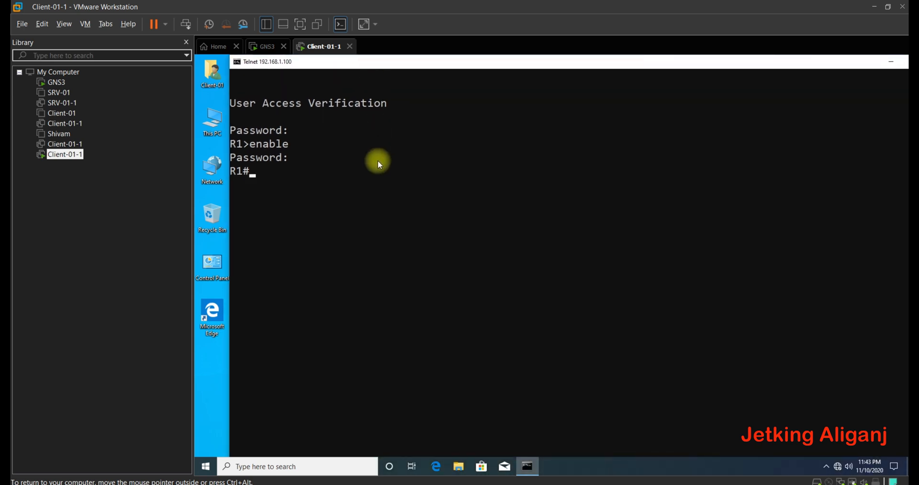
text(configure terminal)
key(Return)
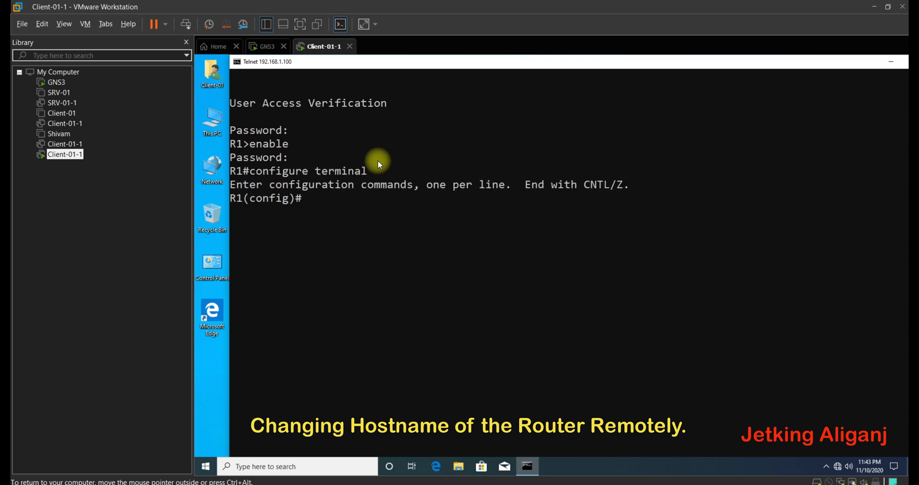
text(hostname DHCP-Router)
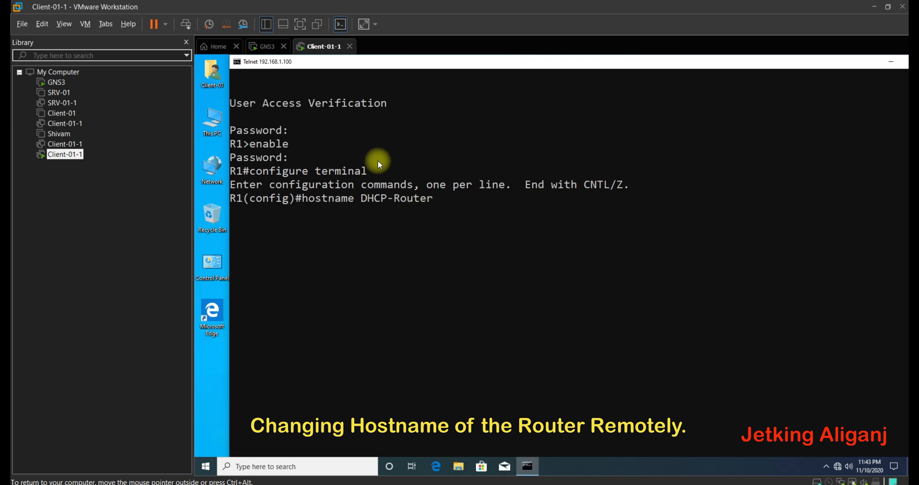
key(Return)
text(do wr)
key(Return)
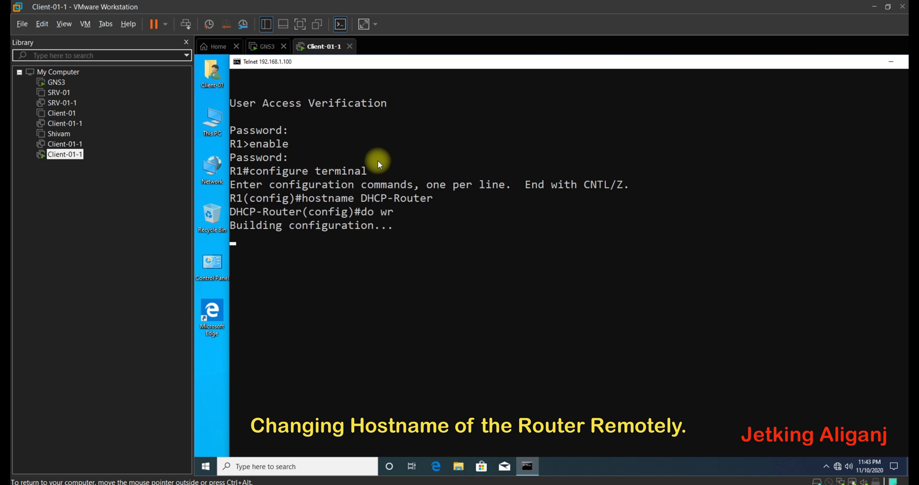
- Exit configuration mode and end the telnet session, dismissing the connection-lost message
text(exit)
key(Return)
text(exit)
key(Return)
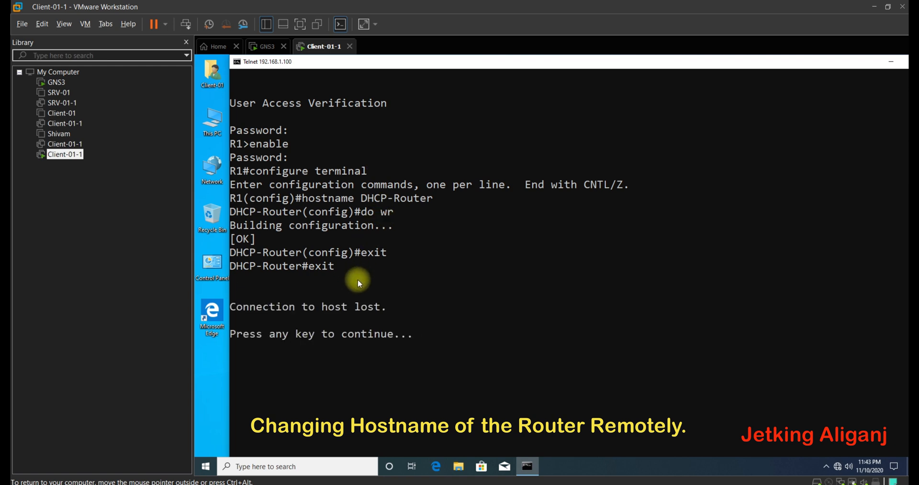
click(424, 334)
key(Return)
key(Return)
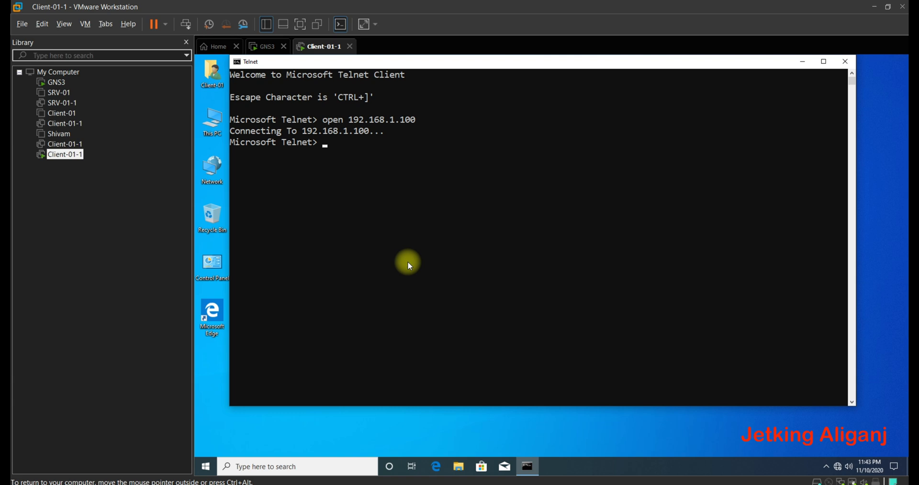
- Quit the Microsoft Telnet client, then type and erase the note 'See changes on Router....:)'
text(quit)
key(Return)
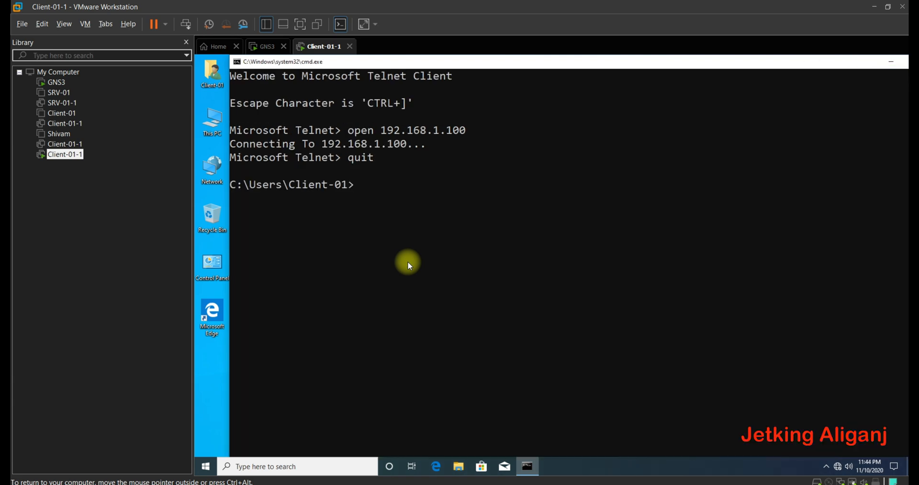
text(See changes on Rou)
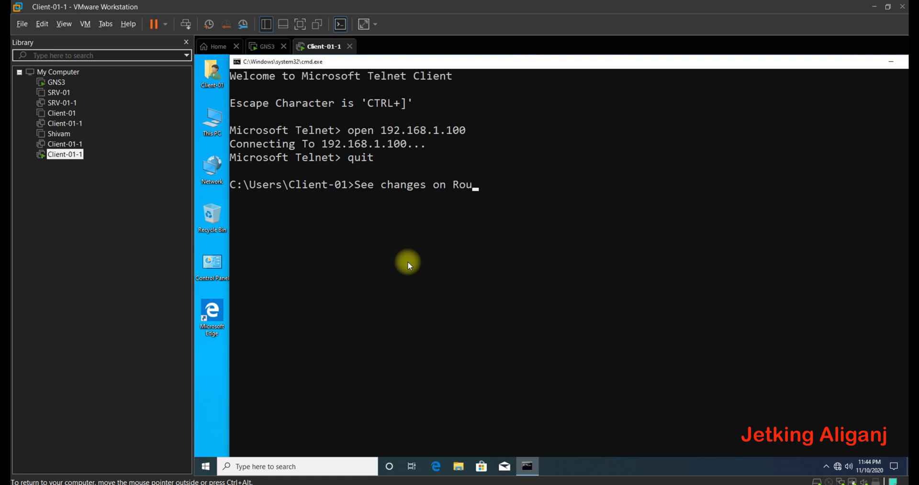
text(ter....)
text(:)
text())
key(BackSpace)
key(BackSpace)
key(BackSpace)
key(BackSpace)
key(BackSpace)
key(BackSpace)
key(BackSpace)
key(BackSpace)
key(BackSpace)
key(BackSpace)
key(BackSpace)
key(BackSpace)
key(BackSpace)
key(BackSpace)
key(BackSpace)
key(BackSpace)
key(BackSpace)
key(BackSpace)
key(BackSpace)
key(BackSpace)
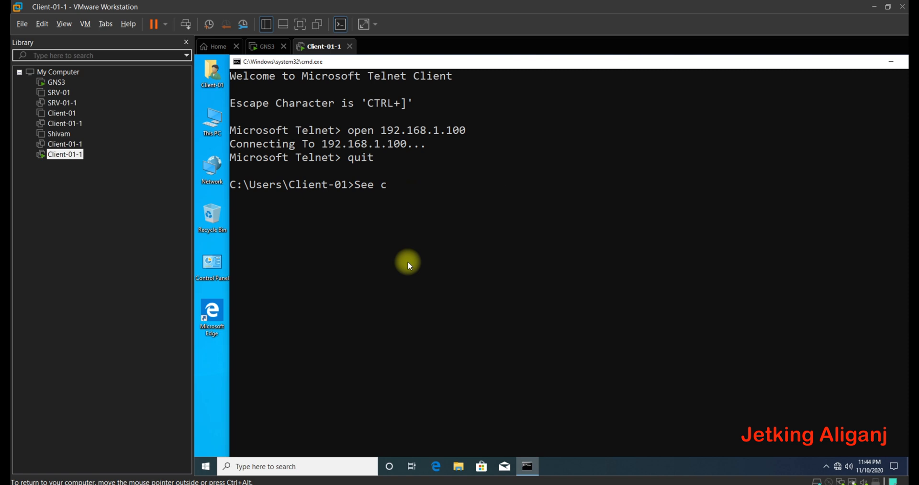
- Close the command prompt with exit and bring GNS3 to the front
text(exit)
key(Return)
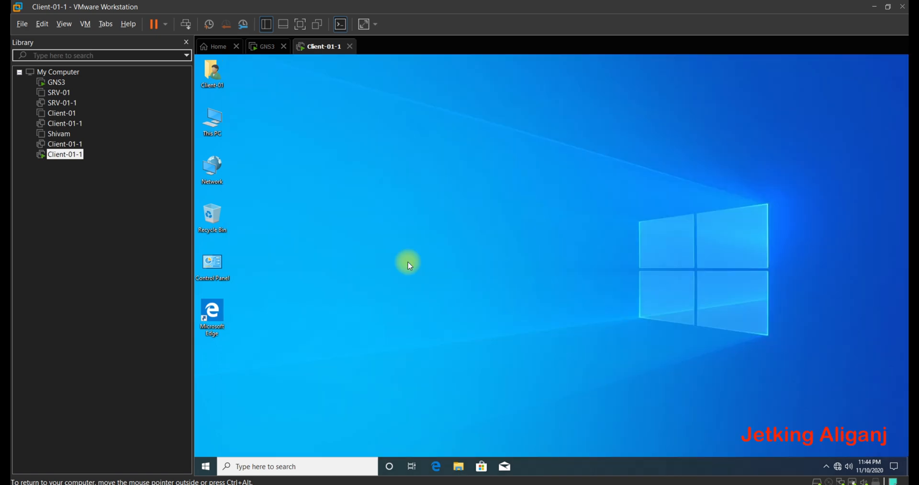
click(185, 484)
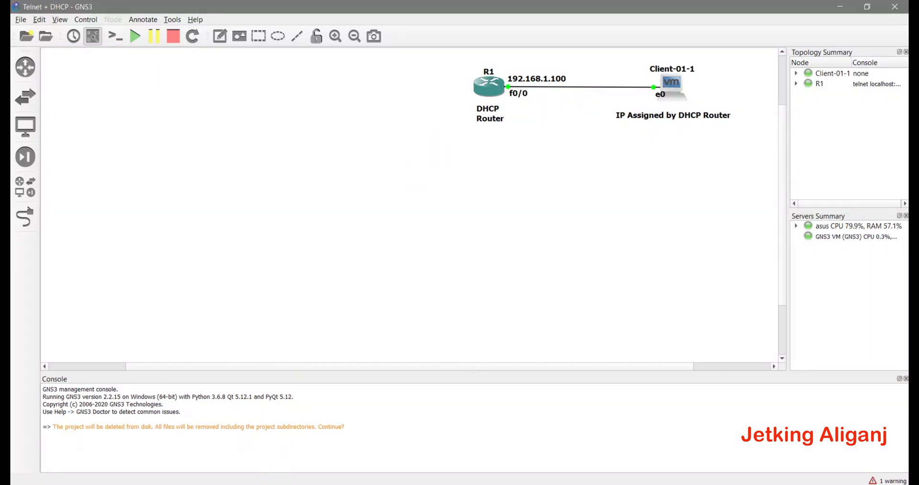
click(162, 484)
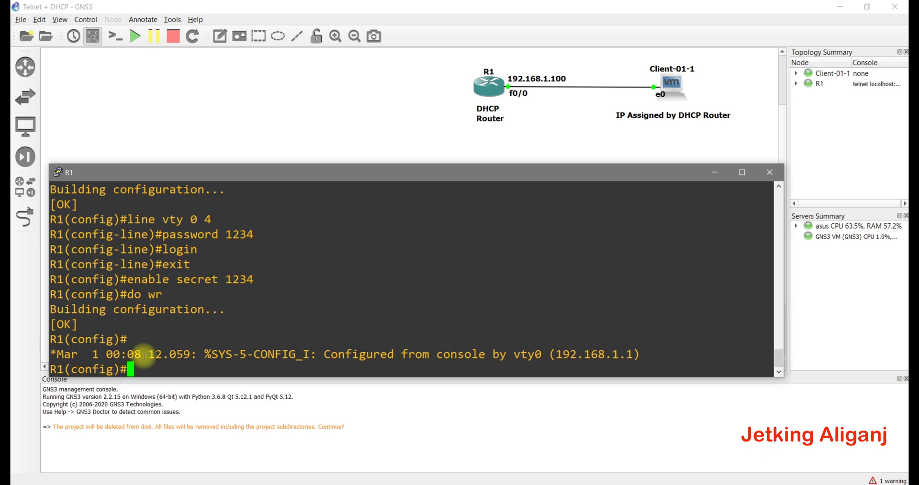
key(Return)
drag(63, 358, 195, 371)
click(195, 372)
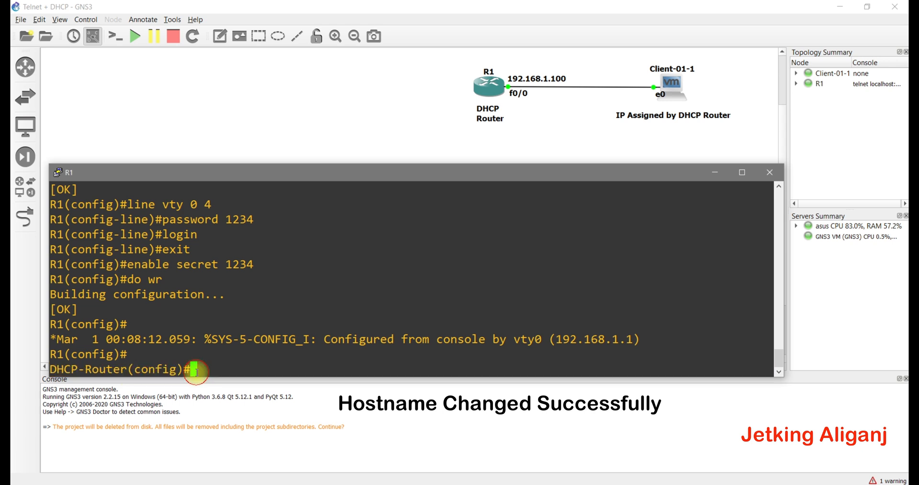
text(exit)
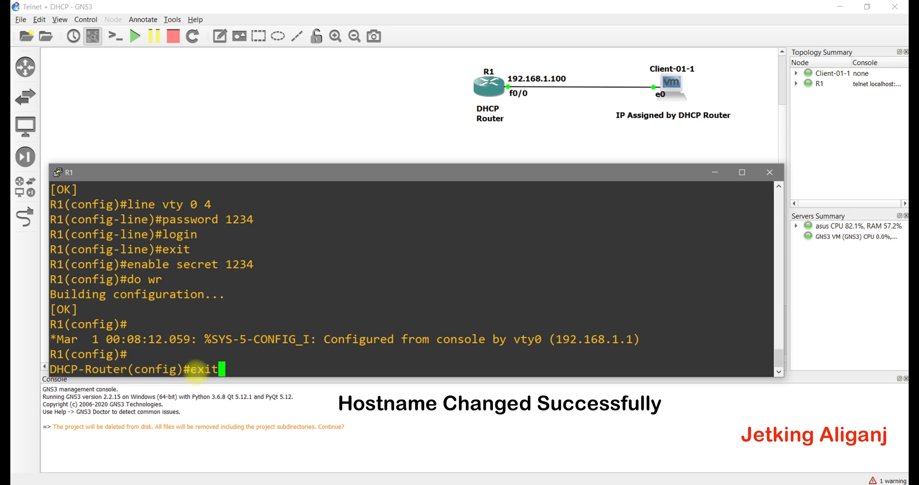
key(Return)
text(exit)
key(Return)
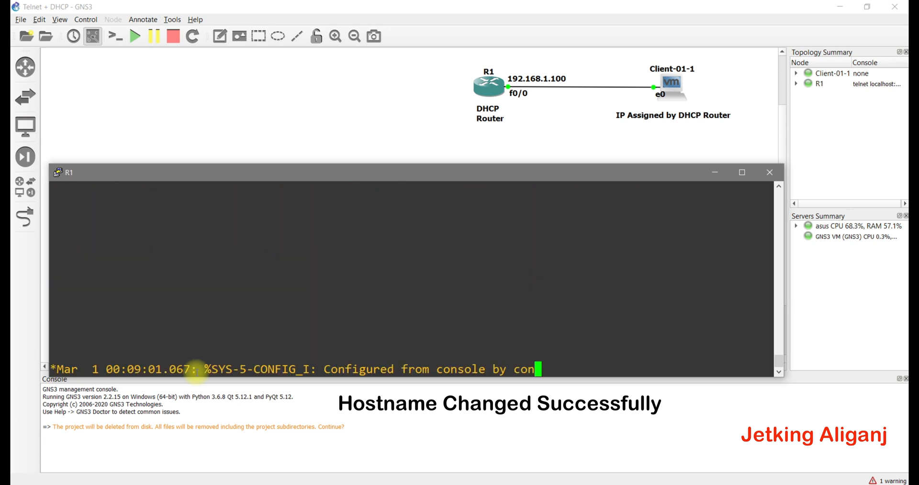
key(Return)
key(Return)
key(Return)
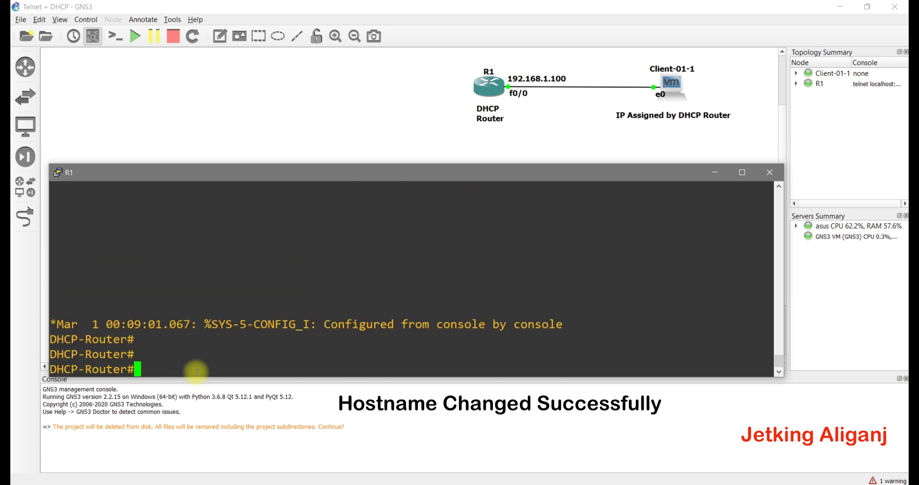
text(exit)
key(Return)
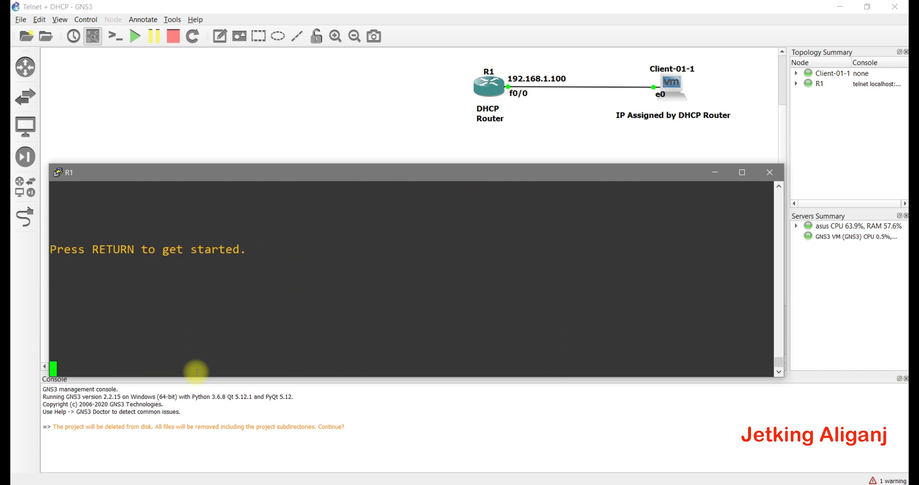
key(Return)
key(Return)
click(770, 171)
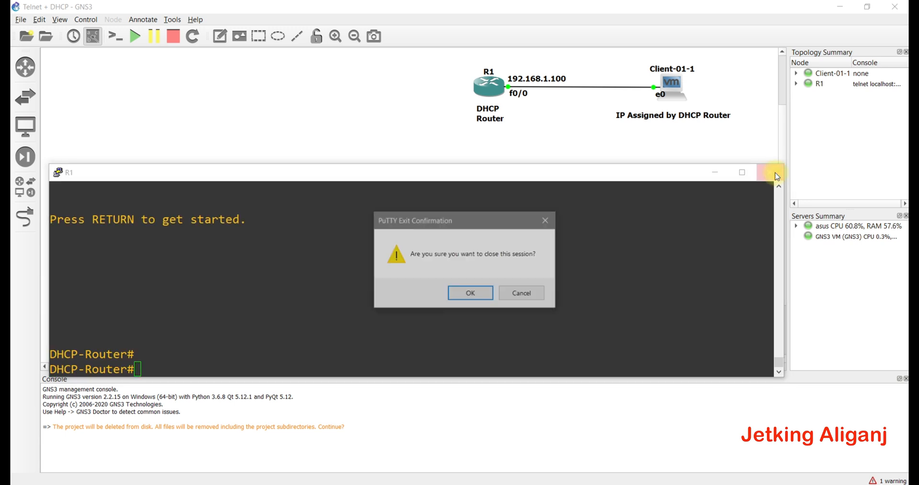
click(467, 293)
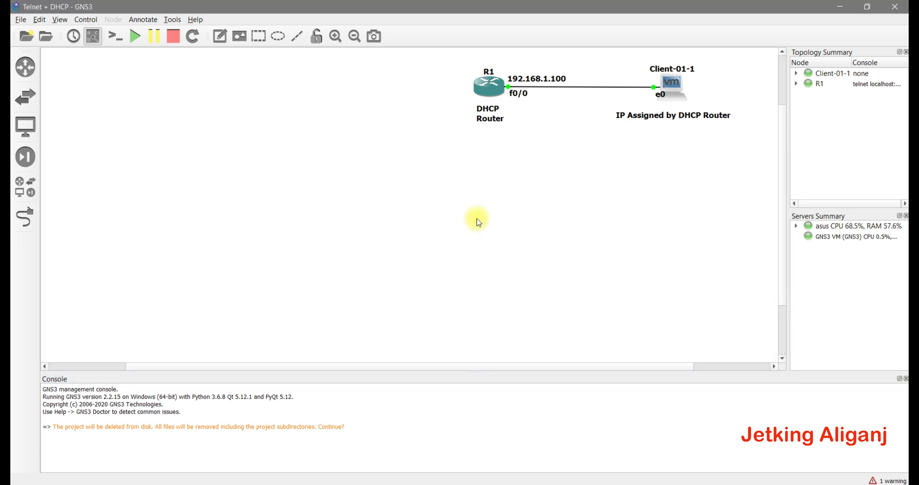
drag(450, 64, 624, 99)
drag(734, 129, 749, 139)
click(742, 152)
- Switch to Client-01-1 and open a new command prompt
mouse_move(181, 482)
click(280, 426)
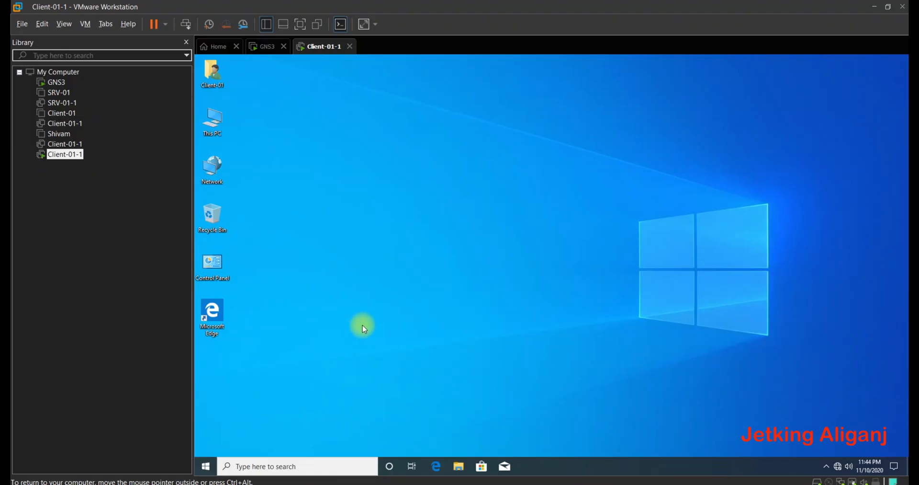
key(super+r)
text(cmd)
key(Return)
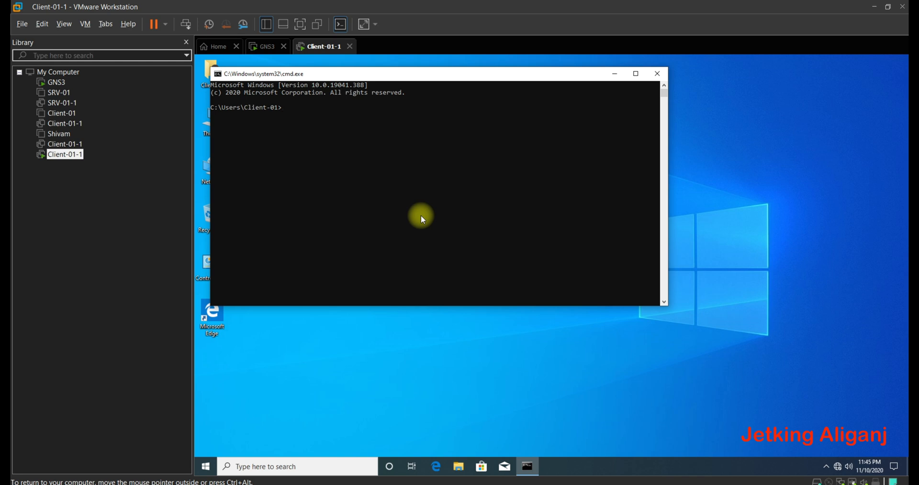
- Run tracert 192.168.1.100, reaching the router in one hop, then return to GNS3
ctrl+scroll(421, 216, up, 2)
text(tracert 192.168.1.100)
key(Return)
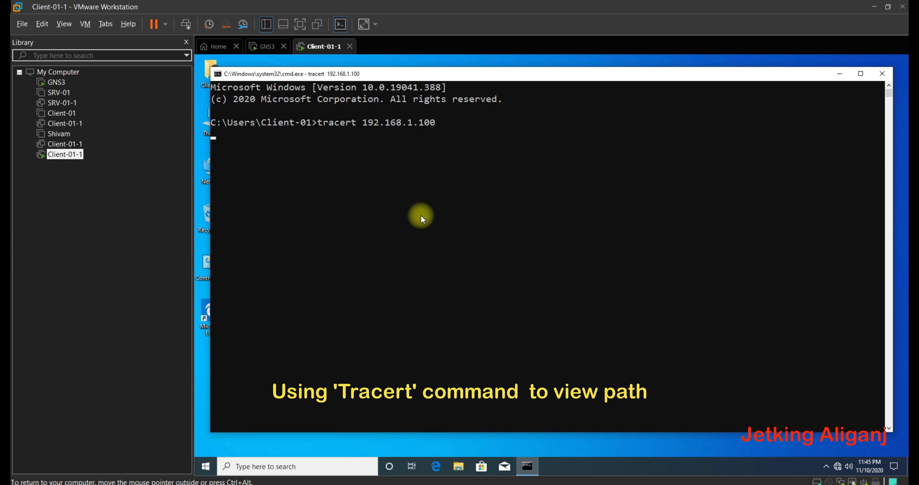
key(Return)
key(Return)
key(Return)
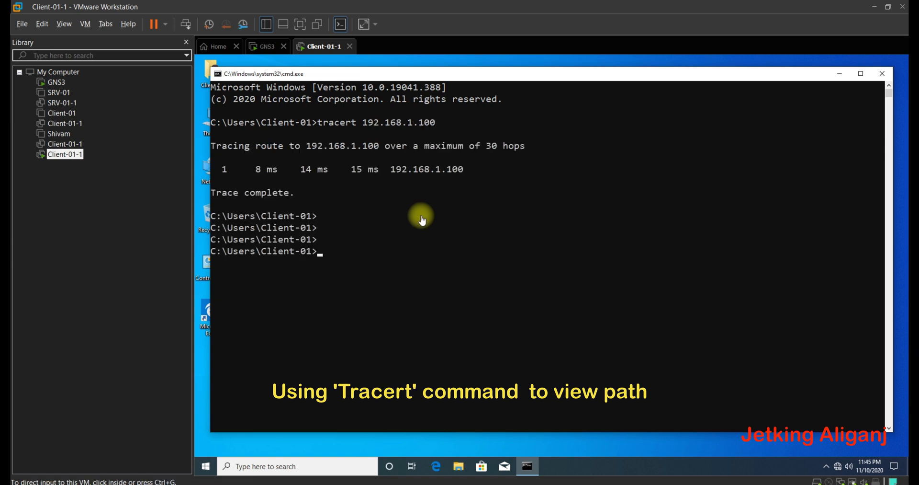
click(874, 7)
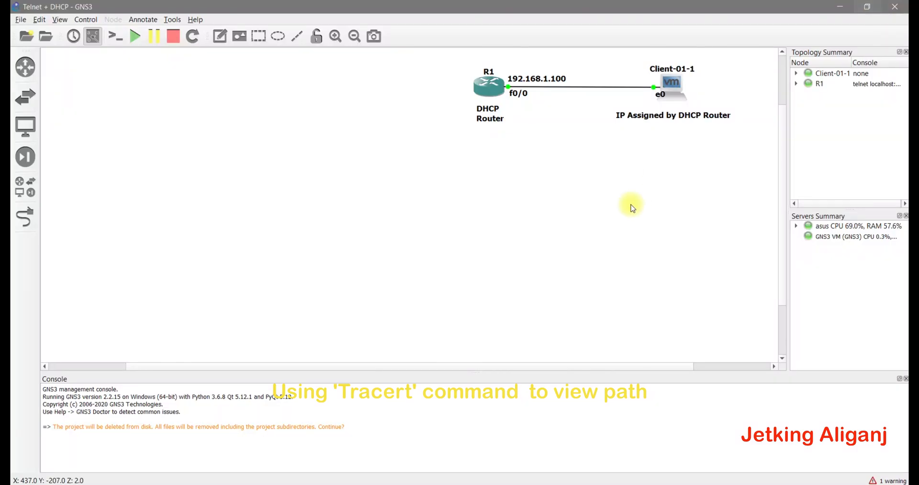